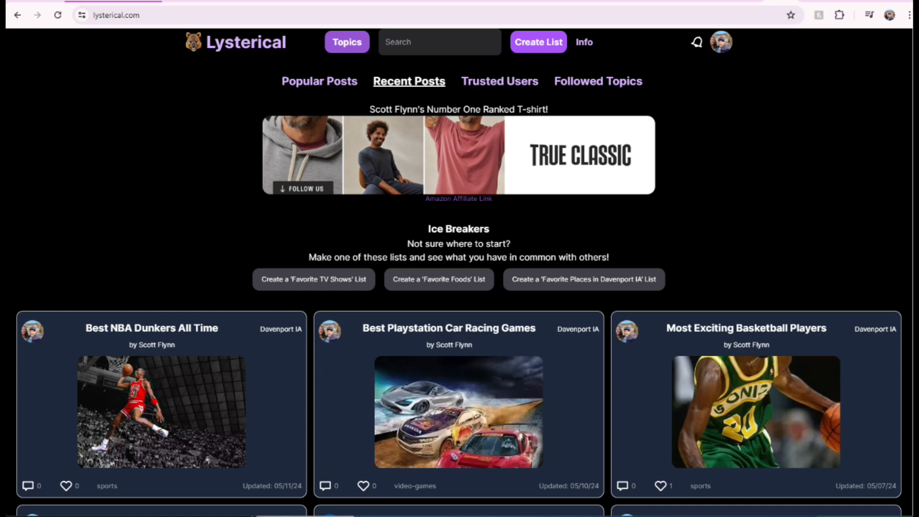
# Open the "Best NBA Dunkers All Time" list from the recent posts and look through its ranked entries and reorder section.
pyautogui.scroll(-10, 459, 287)
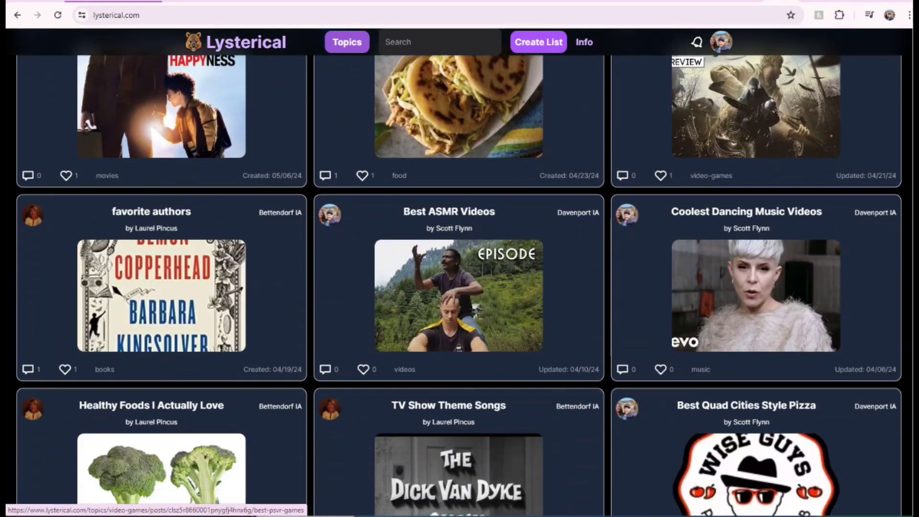
pyautogui.scroll(10, 459, 287)
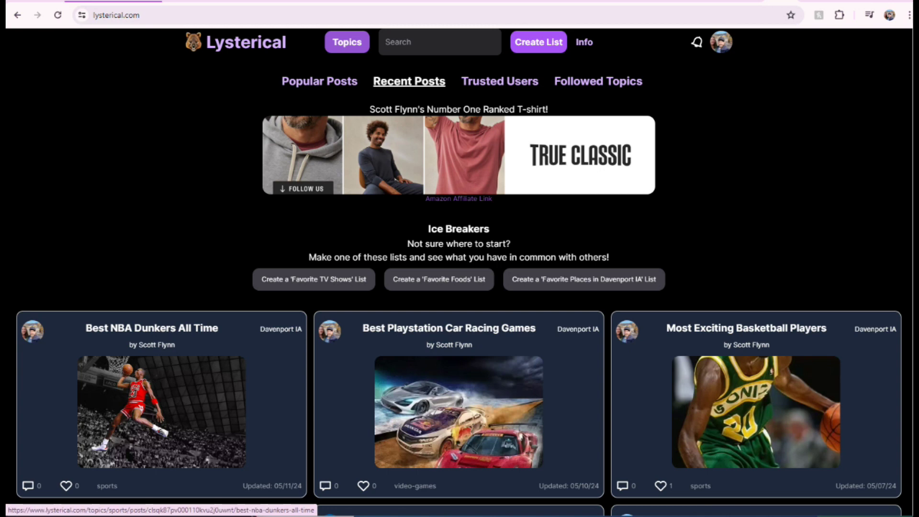
pyautogui.click(161, 411)
pyautogui.scroll(-15, 467, 287)
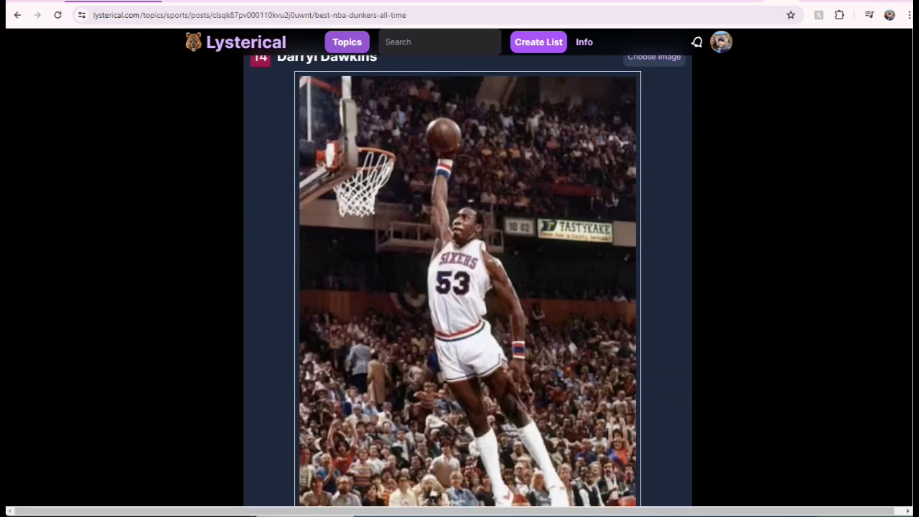
pyautogui.scroll(-20, 467, 287)
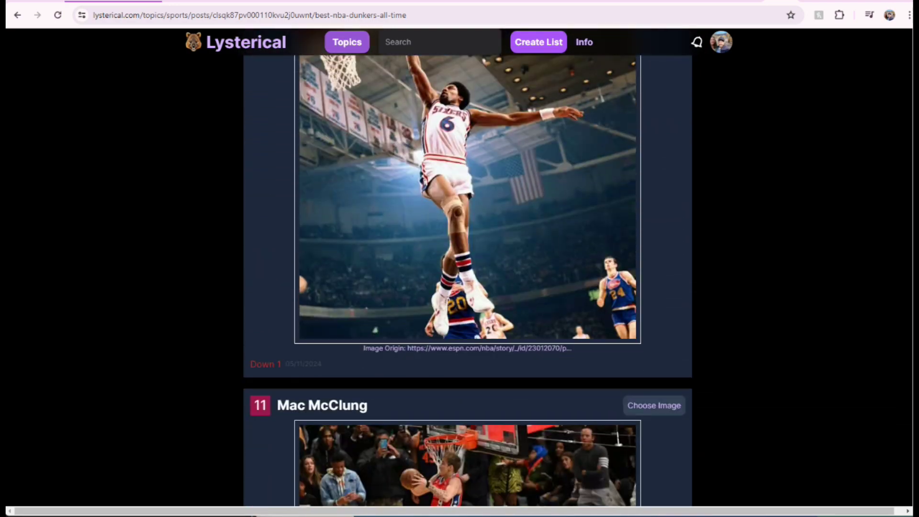
pyautogui.scroll(-20, 467, 287)
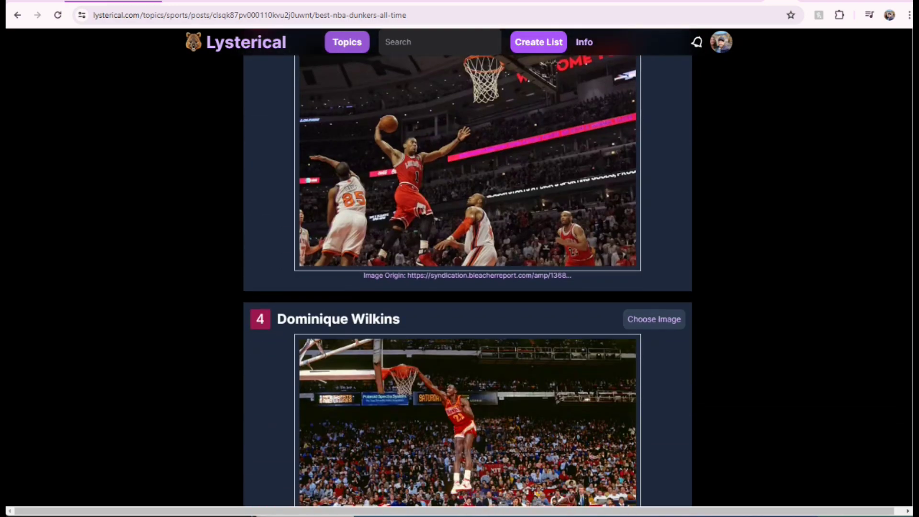
pyautogui.scroll(9, 467, 287)
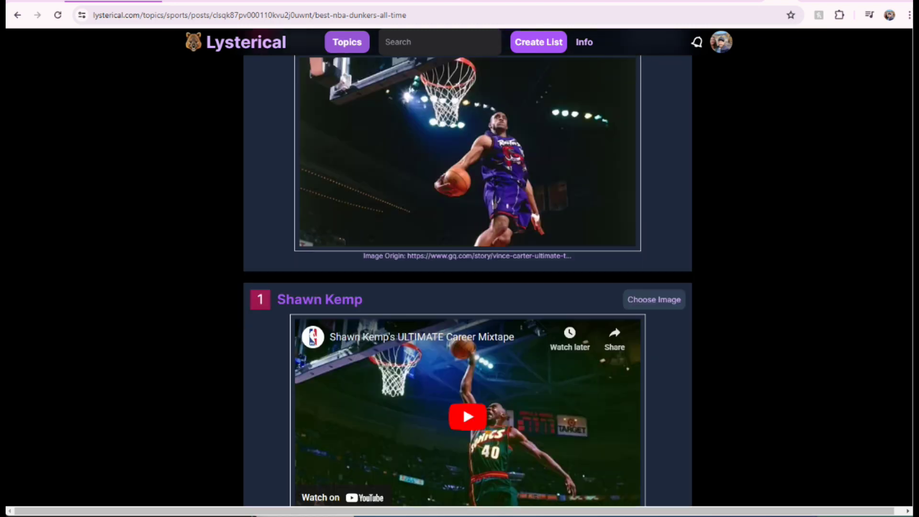
pyautogui.scroll(-12, 466, 287)
pyautogui.scroll(-3, 467, 287)
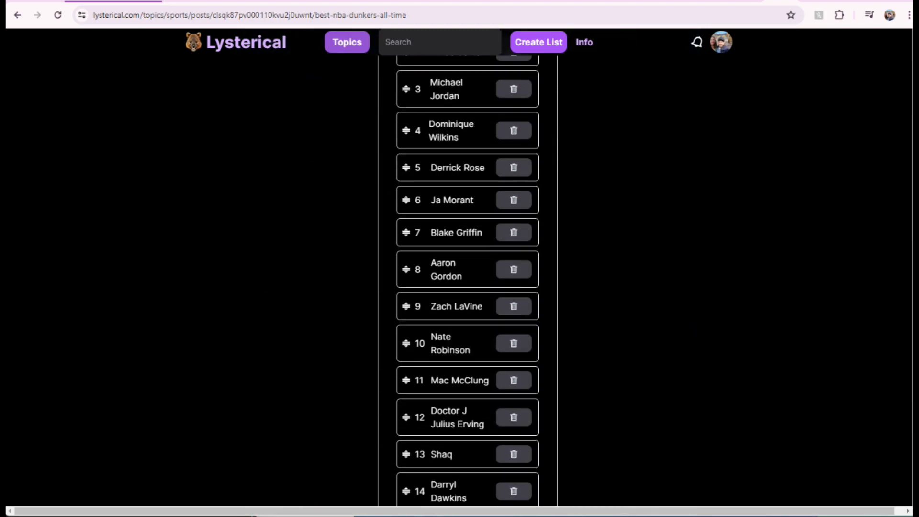
# Move Michael Jordan to first place in the dunkers list's reorder section, submit the update and review the new ranking.
pyautogui.scroll(4, 467, 287)
pyautogui.scroll(2, 467, 287)
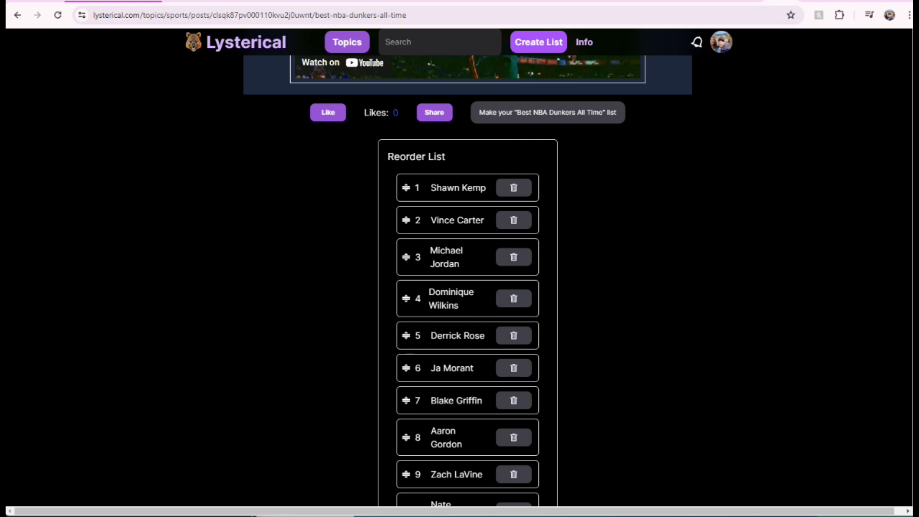
pyautogui.moveTo(406, 257); pyautogui.dragTo(406, 192)
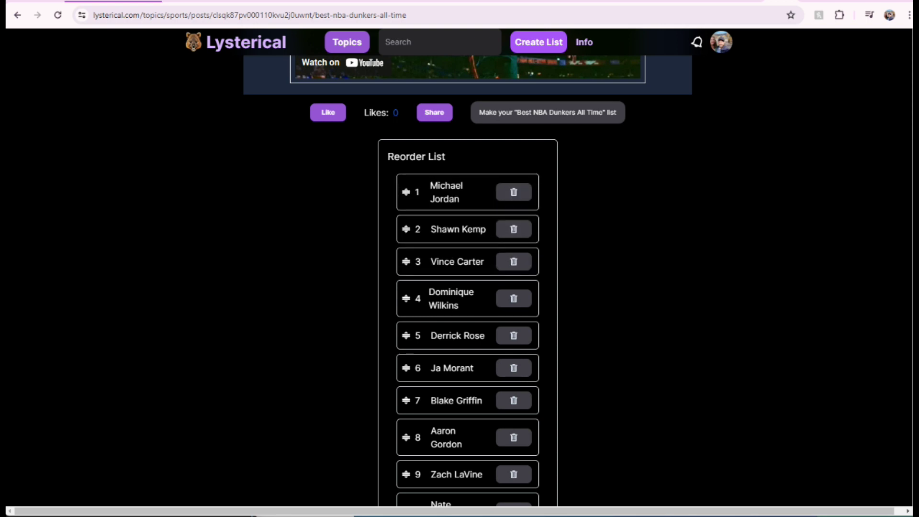
pyautogui.scroll(-7, 467, 288)
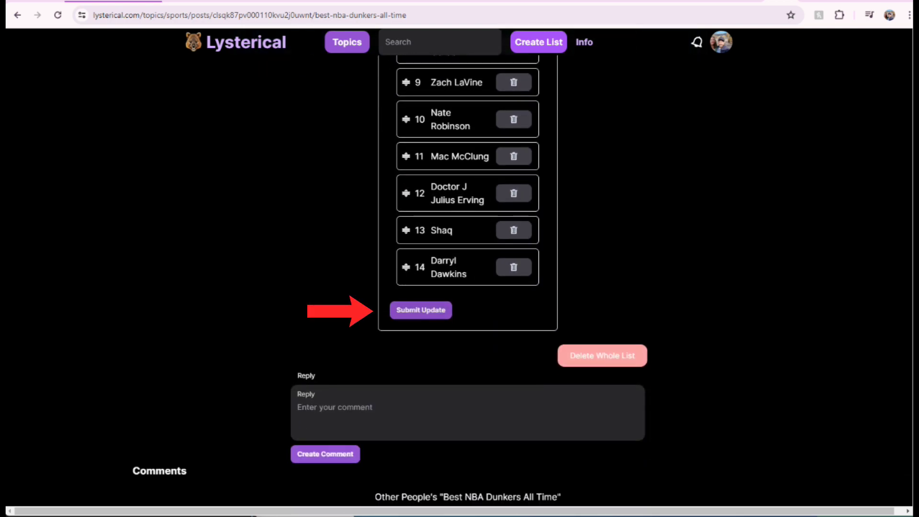
pyautogui.click(421, 310)
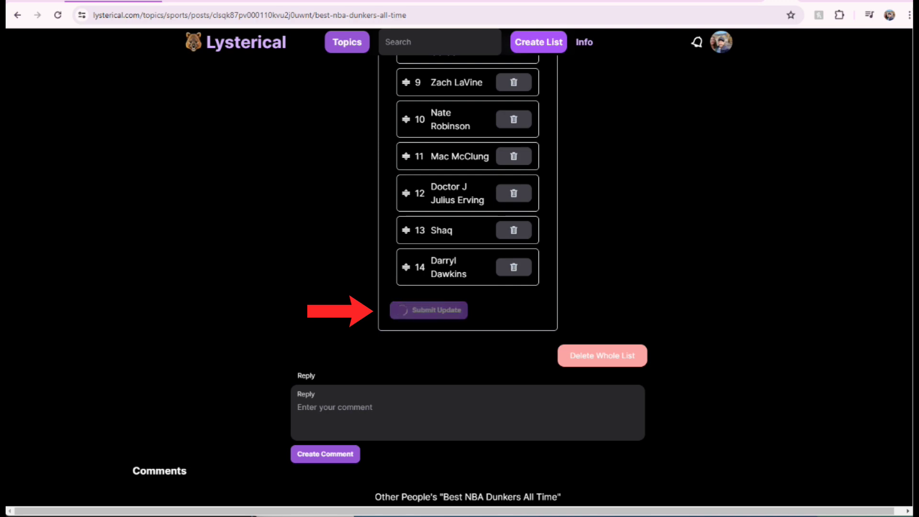
pyautogui.scroll(13, 467, 280)
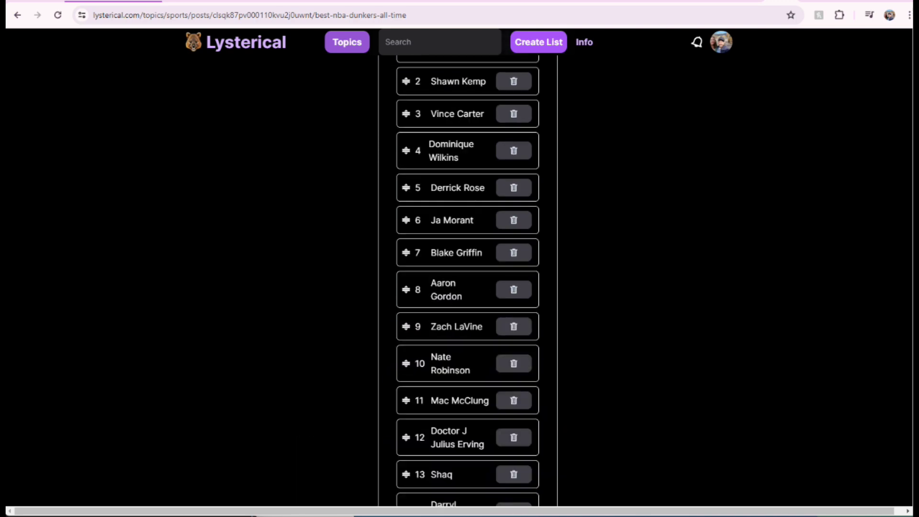
pyautogui.scroll(6, 467, 287)
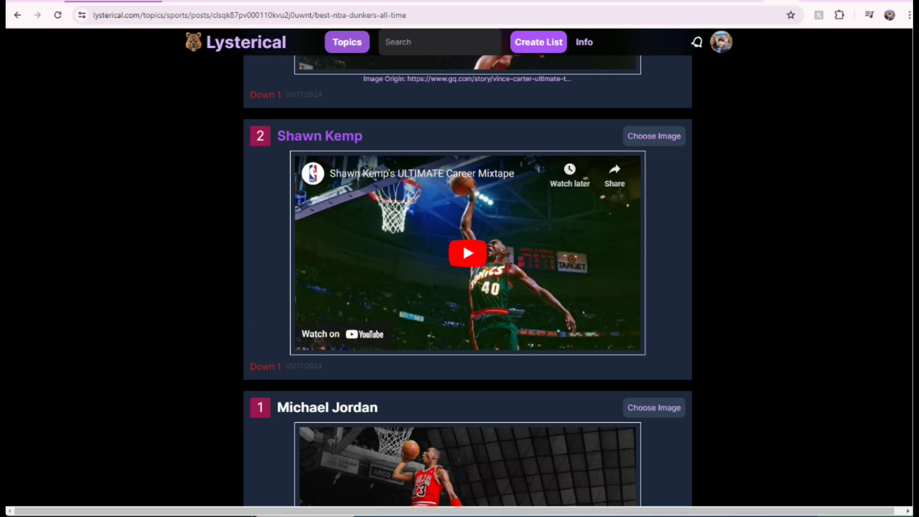
pyautogui.scroll(-2, 461, 239)
pyautogui.scroll(-4, 461, 128)
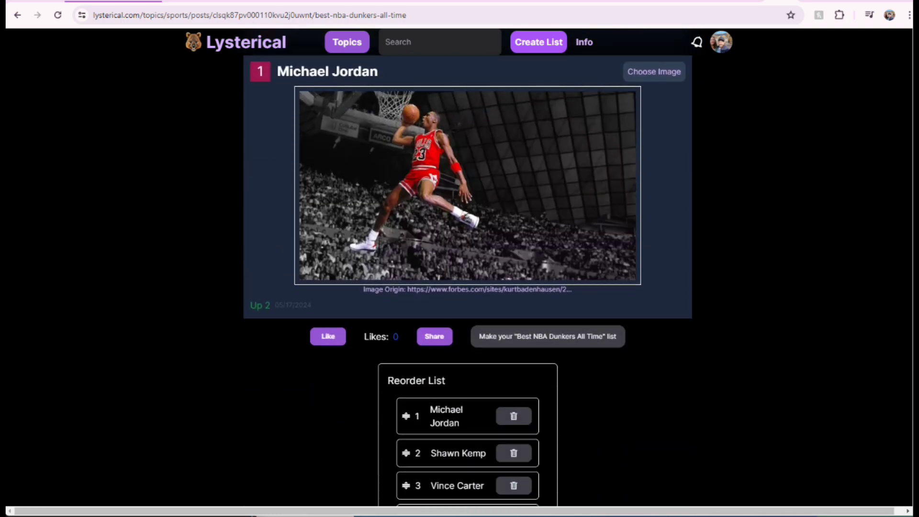
# Start creating a new list and title it "Best Twins".
pyautogui.scroll(2, 467, 272)
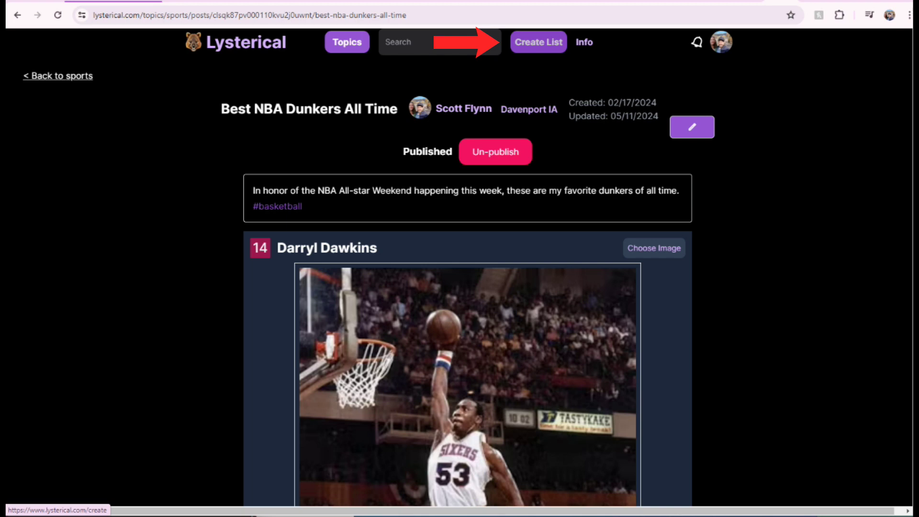
pyautogui.click(538, 42)
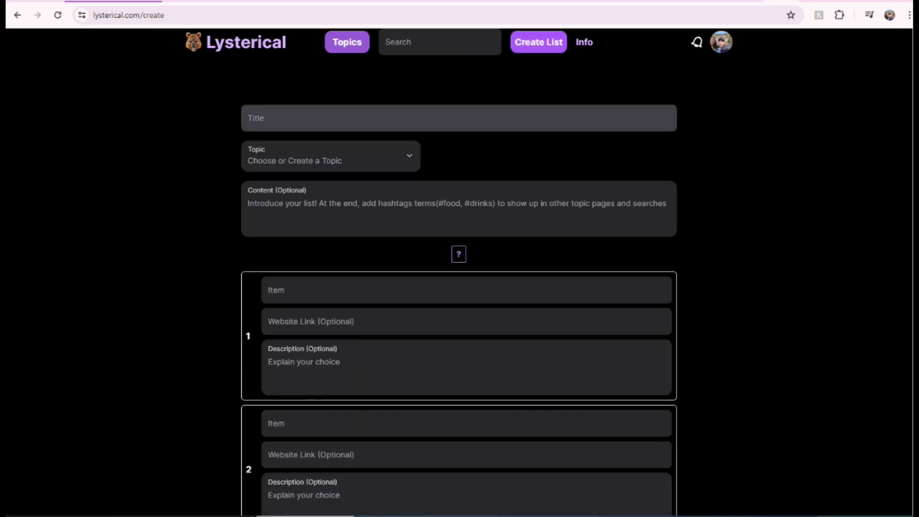
pyautogui.click(249, 121)
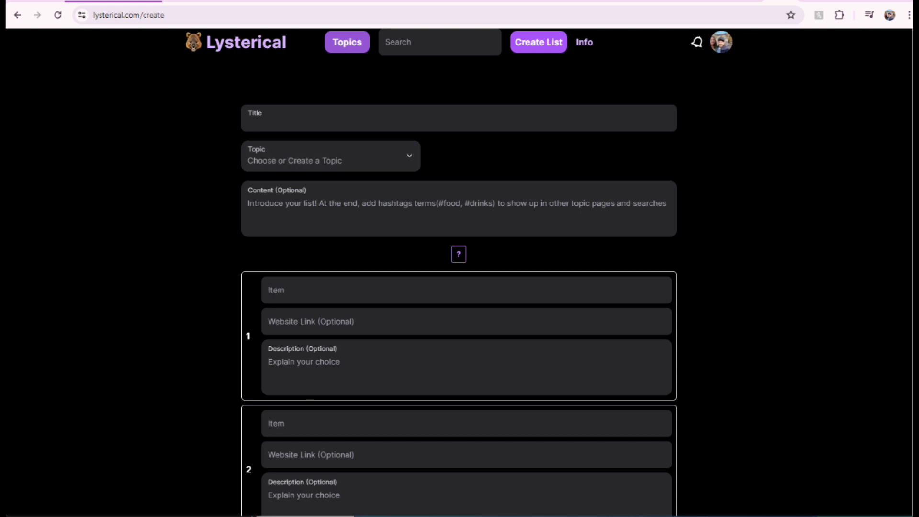
pyautogui.write('i')
pyautogui.press('BackSpace')
pyautogui.write('Bee')
pyautogui.press('BackSpace')
pyautogui.write('st Twins')
# Choose celebrities as the topic of the new list.
pyautogui.click(330, 156)
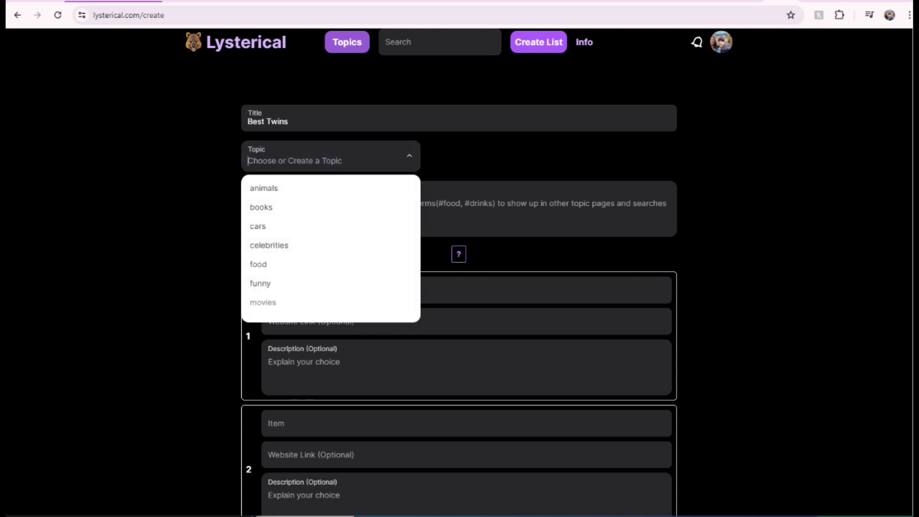
pyautogui.scroll(-4, 330, 283)
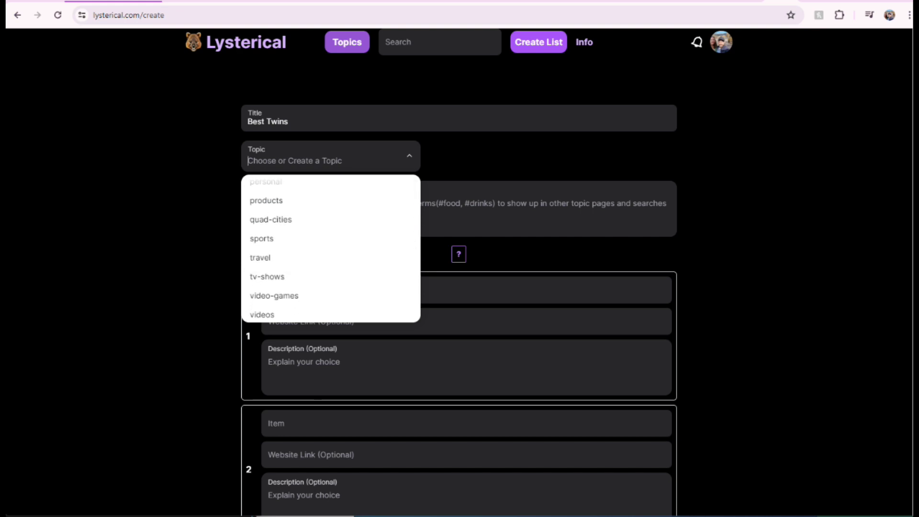
pyautogui.scroll(2, 330, 283)
pyautogui.press('Up')
pyautogui.press('Up')
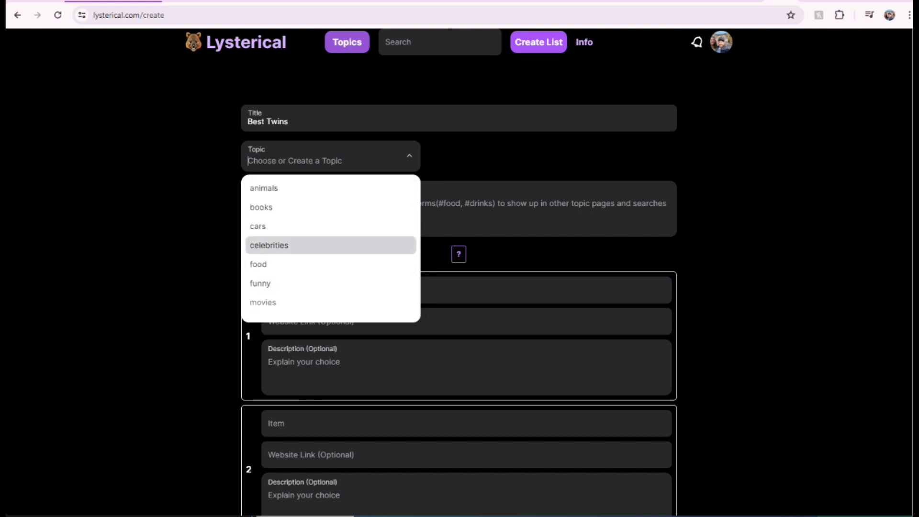
pyautogui.press('Return')
# Enter "These are the best twins" as the list's introductory content.
pyautogui.press('Tab')
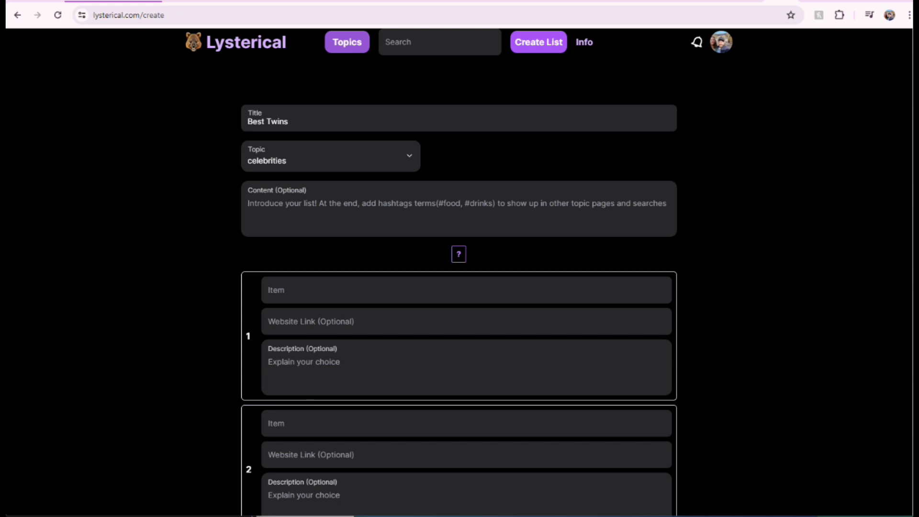
pyautogui.write('The')
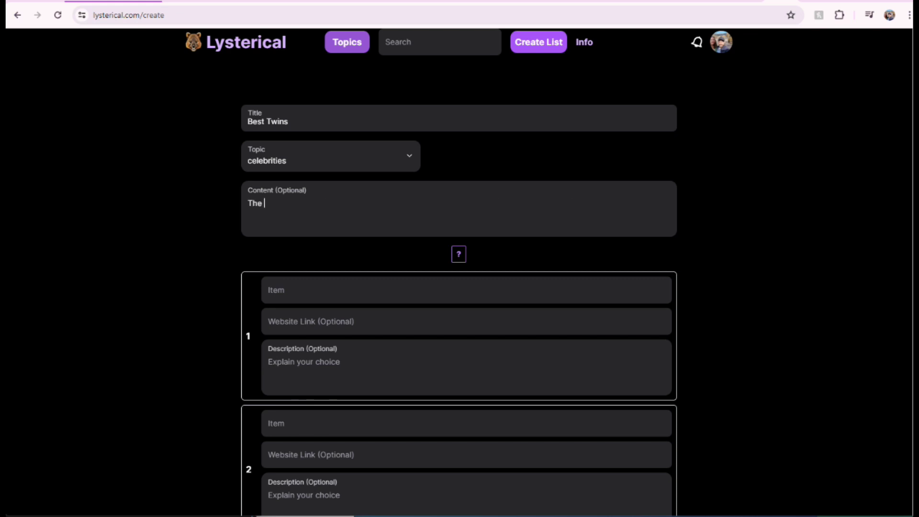
pyautogui.write('se are the best twins')
# Enter "Mary Katie & Ashley Olsen" as the name of item 1.
pyautogui.click(467, 290)
pyautogui.click(466, 290)
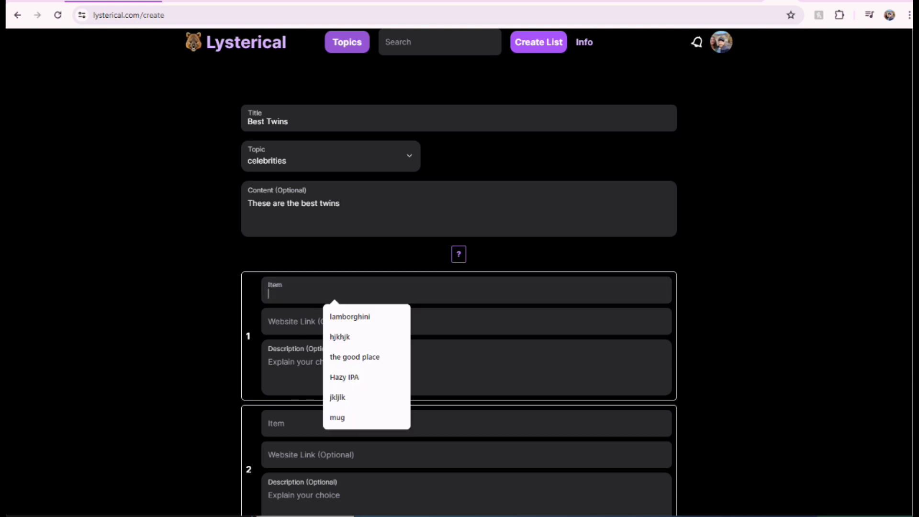
pyautogui.write('Mary Katie')
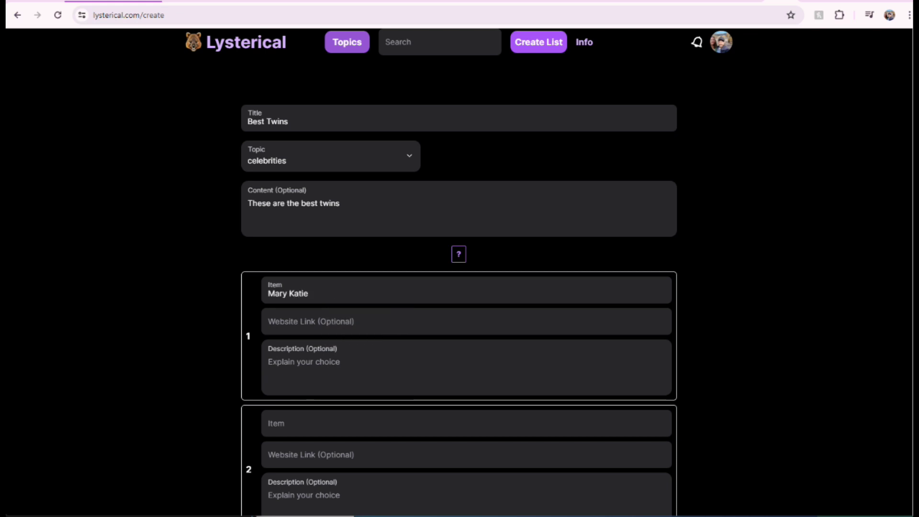
pyautogui.write('& Ash')
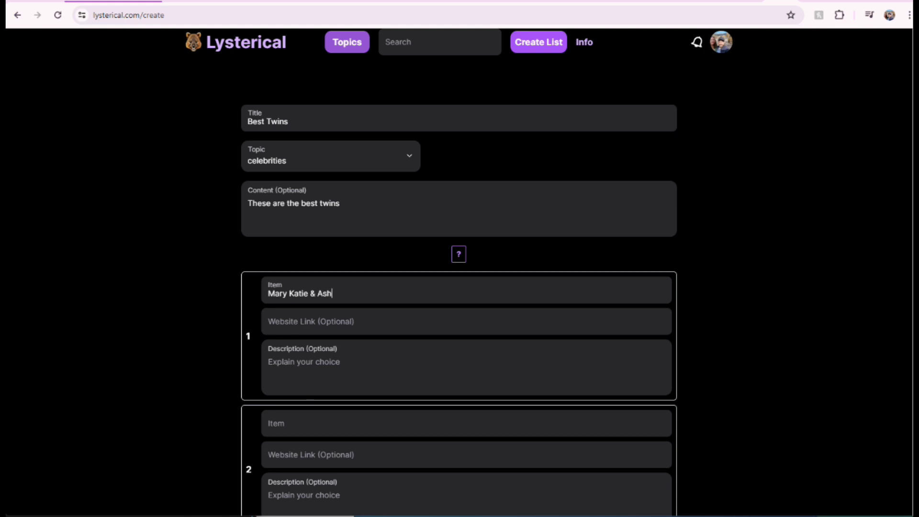
pyautogui.write('ley Olsne')
pyautogui.press('BackSpace')
pyautogui.press('BackSpace')
pyautogui.write('en')
# Enter "Les Twins" as the name of item 2.
pyautogui.scroll(-4, 458, 296)
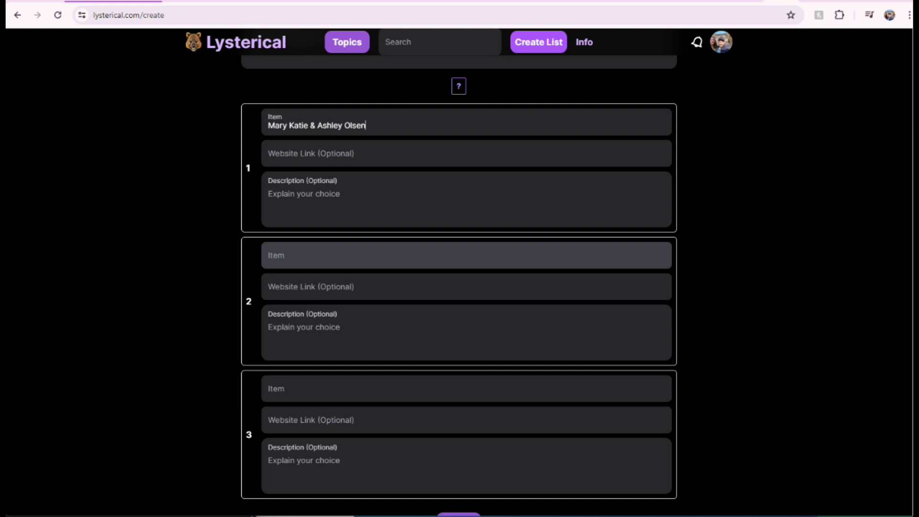
pyautogui.click(334, 255)
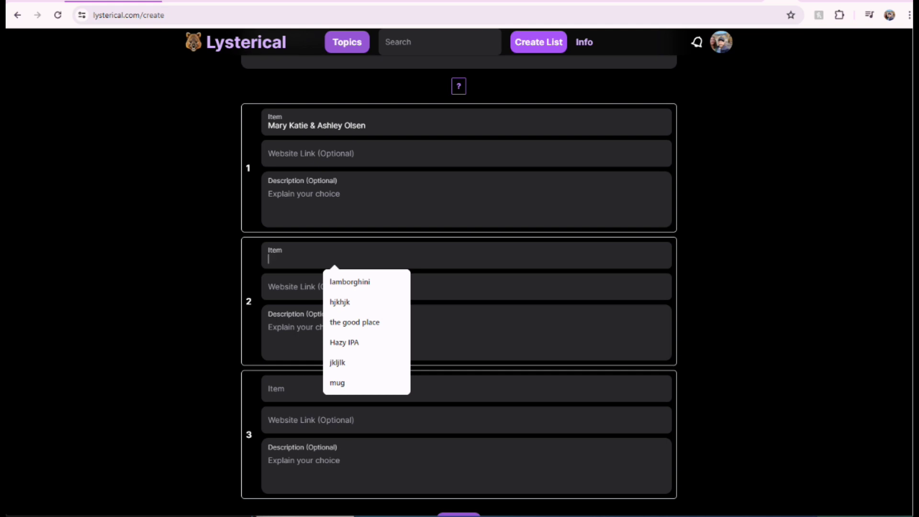
pyautogui.click(330, 337)
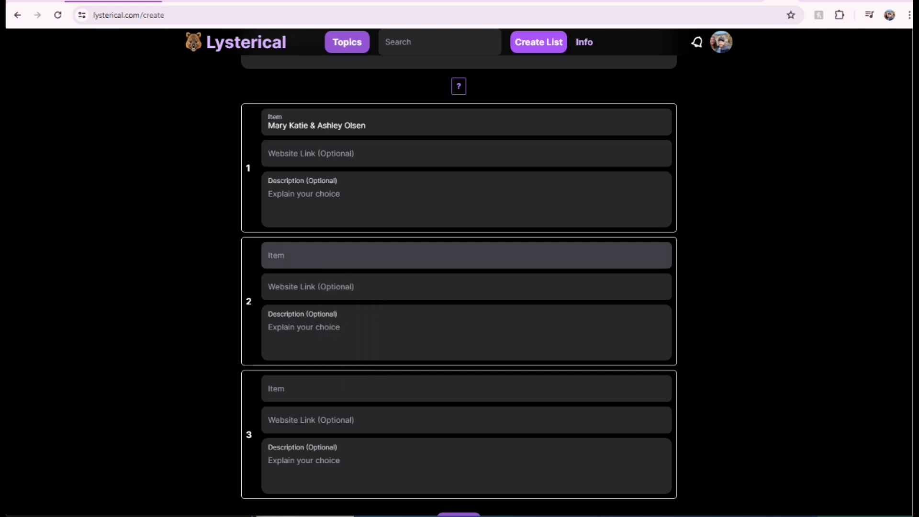
pyautogui.click(334, 255)
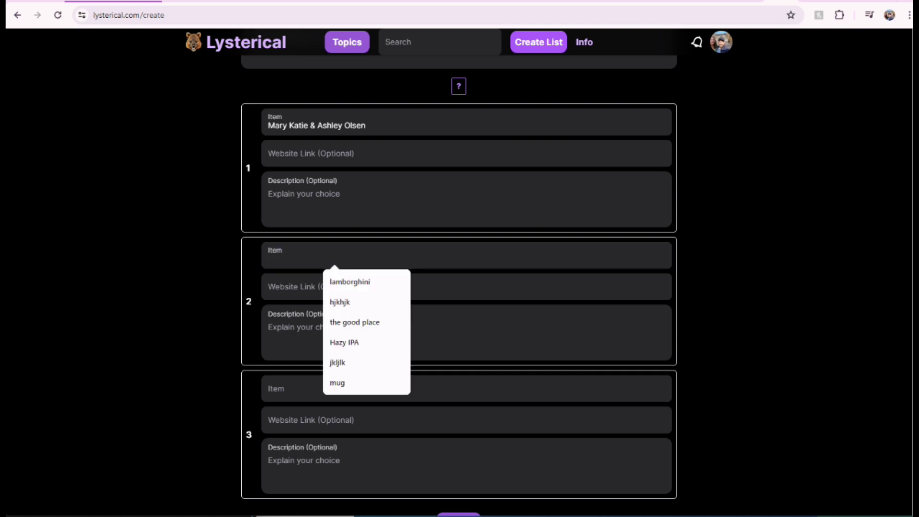
pyautogui.write('Les Ta')
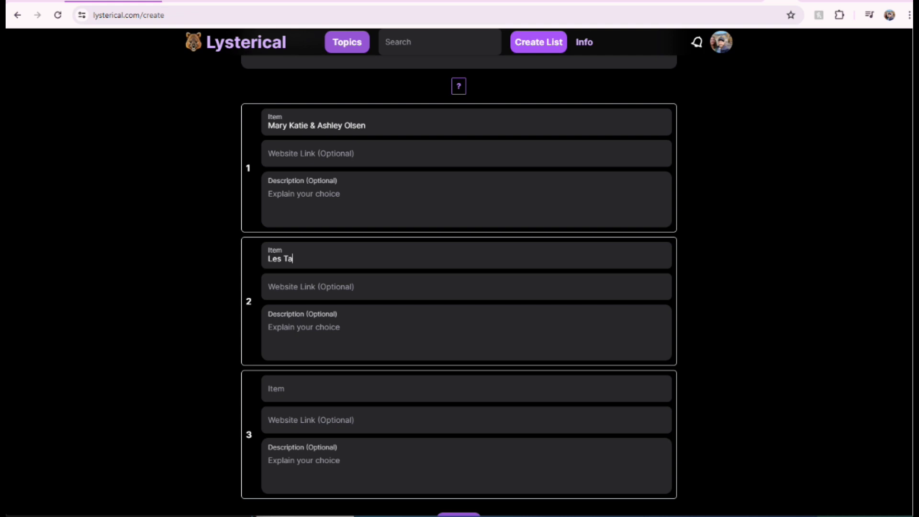
pyautogui.press('BackSpace')
pyautogui.write('wins')
# Enter "The Sklar Brothers" as the name of item 3.
pyautogui.scroll(-2, 458, 286)
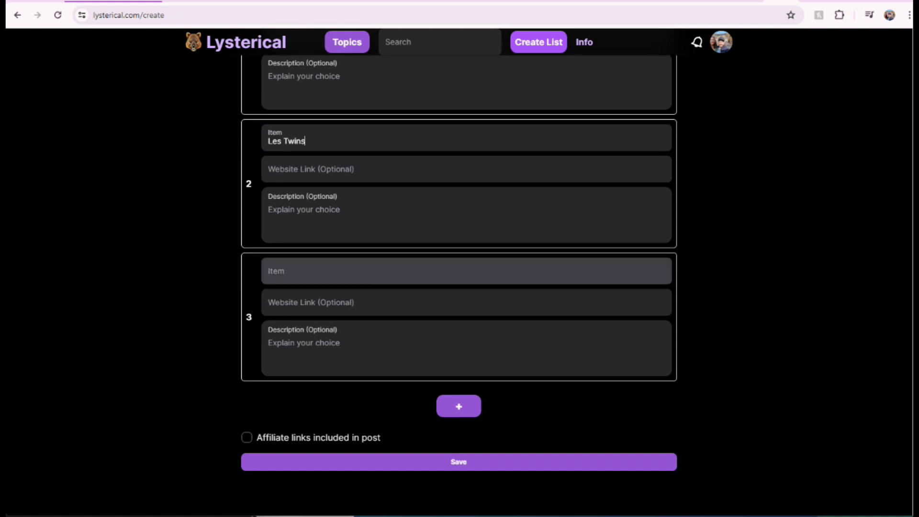
pyautogui.click(269, 275)
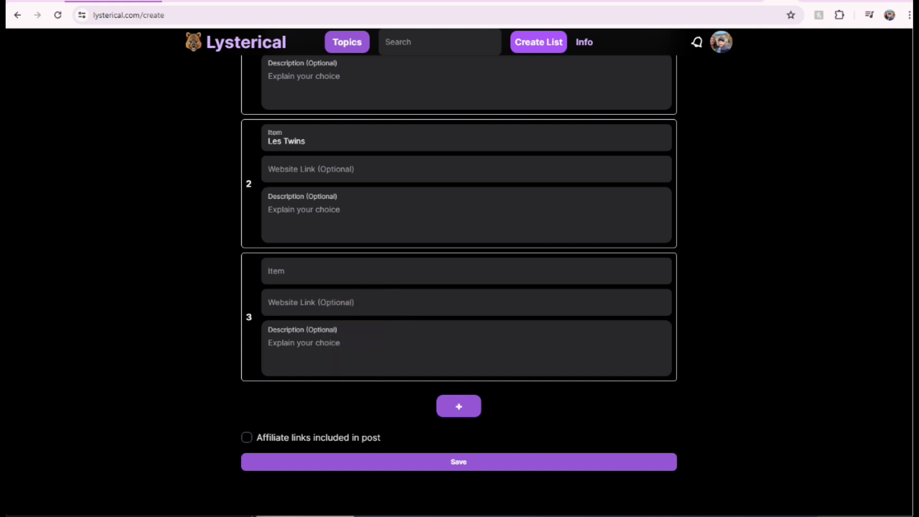
pyautogui.click(269, 274)
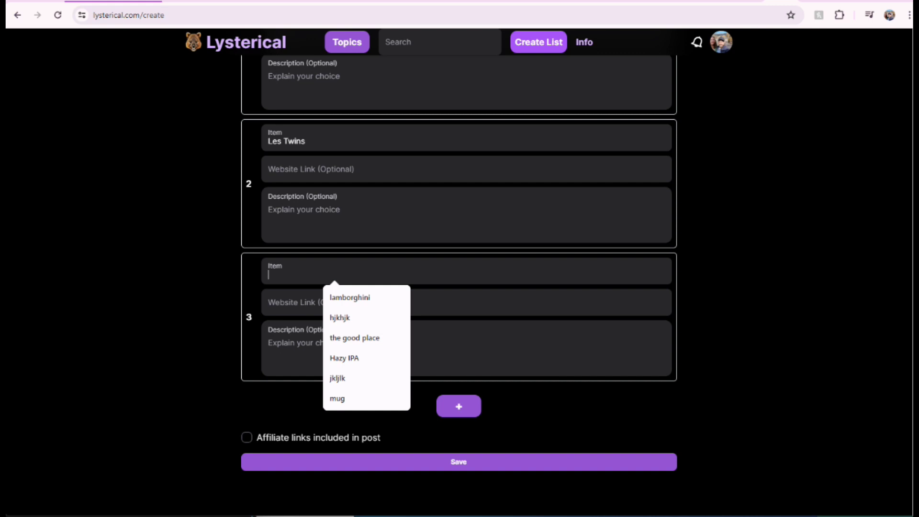
pyautogui.write('The S')
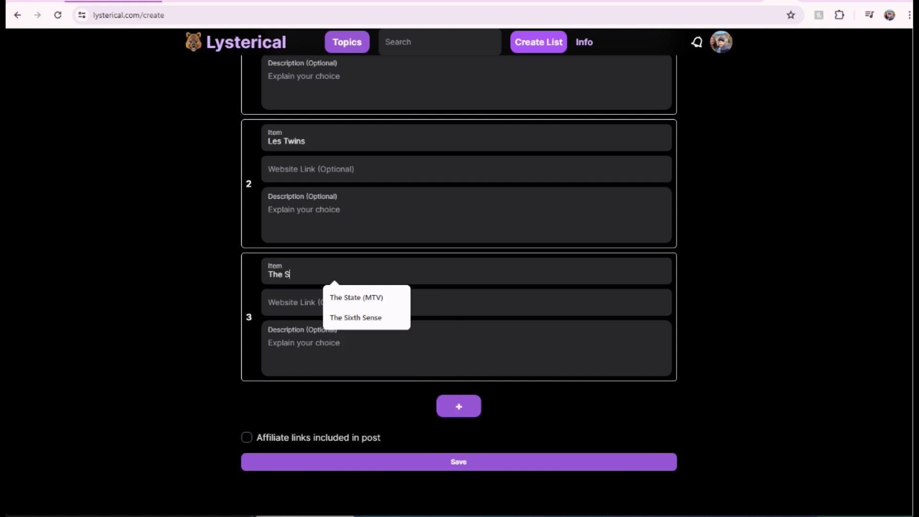
pyautogui.write('kiar B')
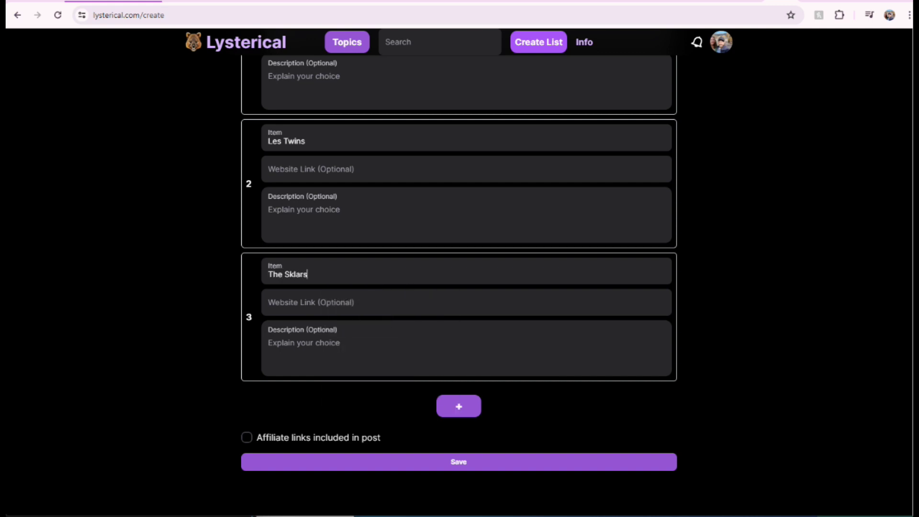
pyautogui.write('rothers')
# Review the new list's title, topic, content and the three named items from start to end.
pyautogui.scroll(3, 458, 263)
pyautogui.scroll(-1, 458, 263)
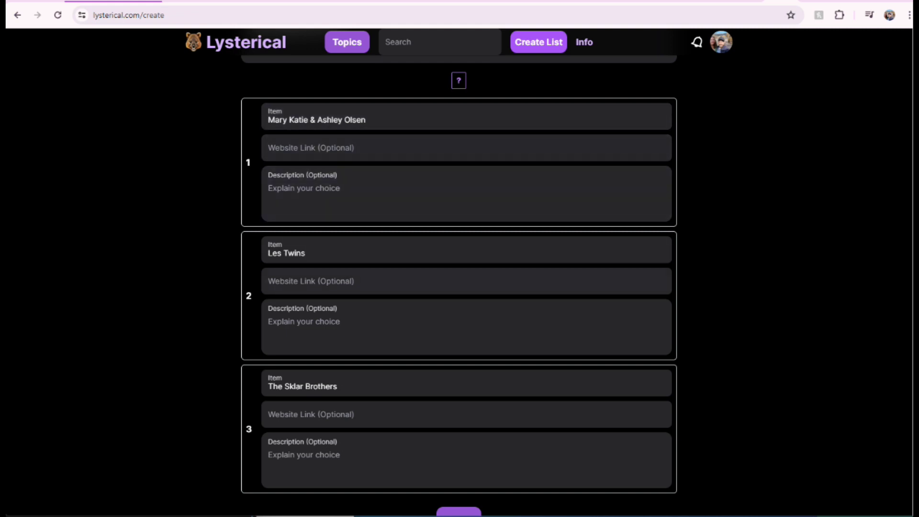
pyautogui.scroll(-2, 458, 263)
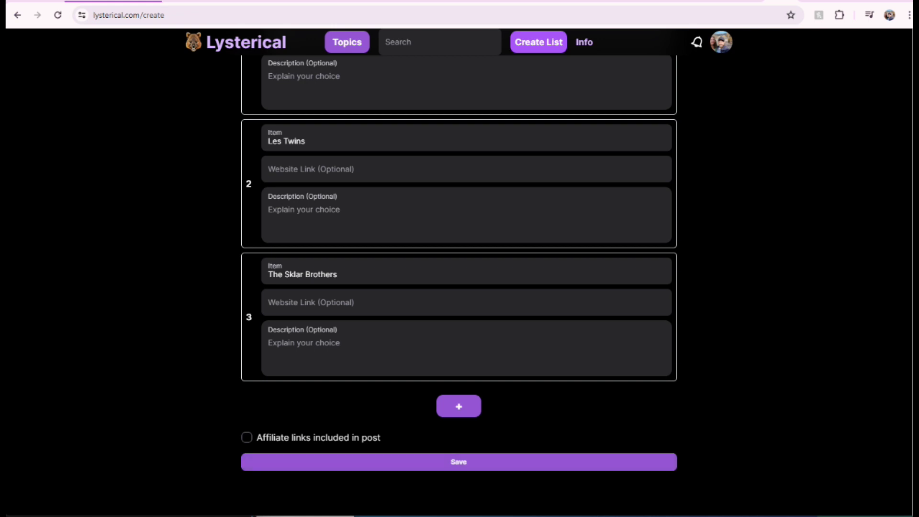
pyautogui.scroll(6, 430, 125)
pyautogui.scroll(-5, 459, 263)
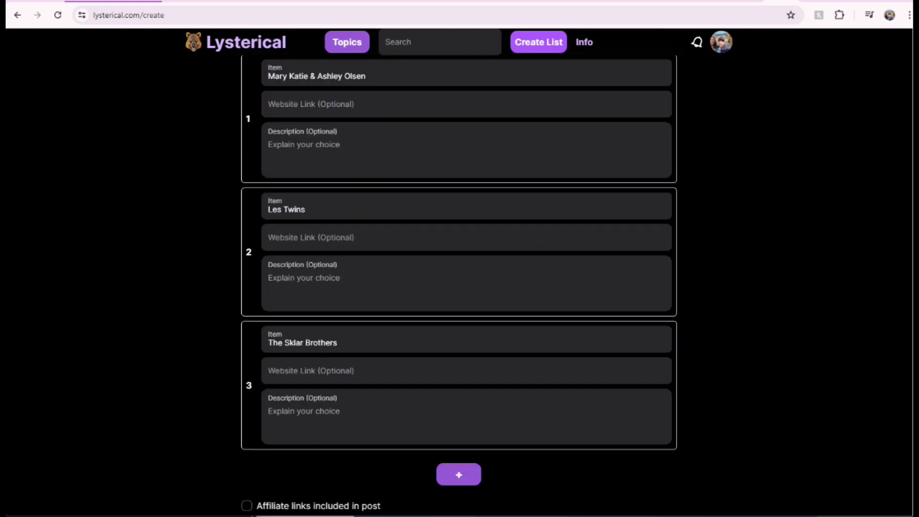
pyautogui.scroll(5, 458, 263)
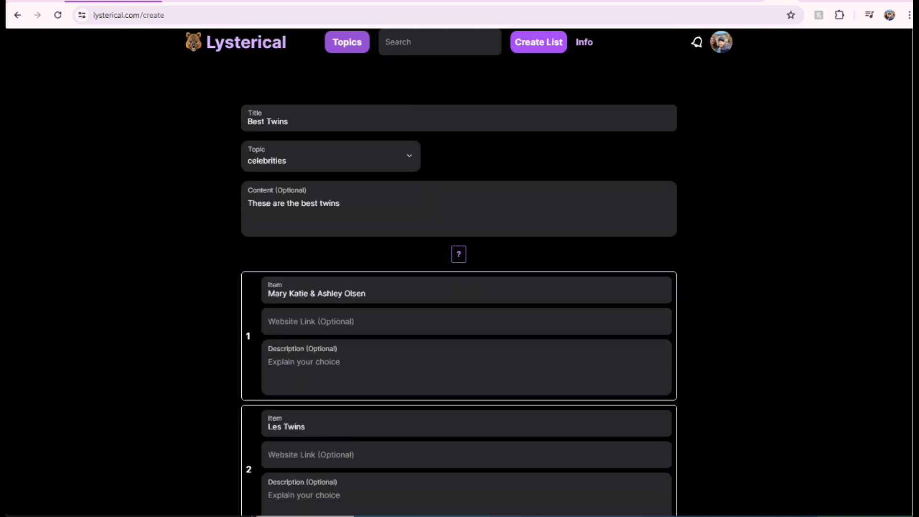
pyautogui.scroll(-5, 459, 263)
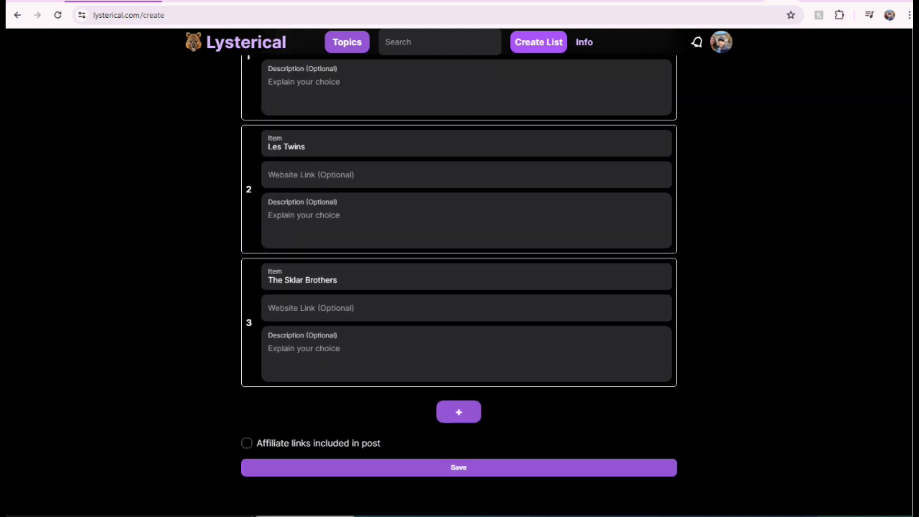
pyautogui.scroll(5, 458, 263)
pyautogui.scroll(-5, 458, 264)
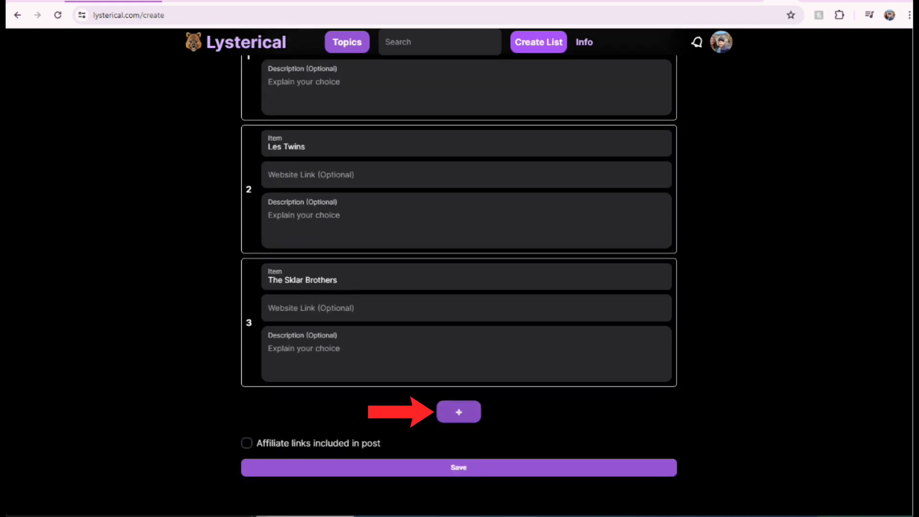
# Add an empty fourth item to the list and delete it again.
pyautogui.click(459, 412)
pyautogui.scroll(-3, 459, 411)
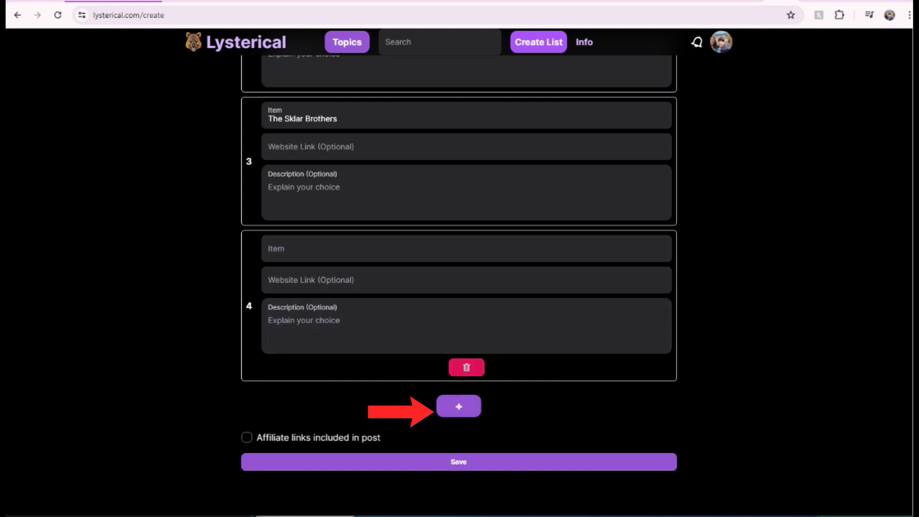
pyautogui.click(466, 367)
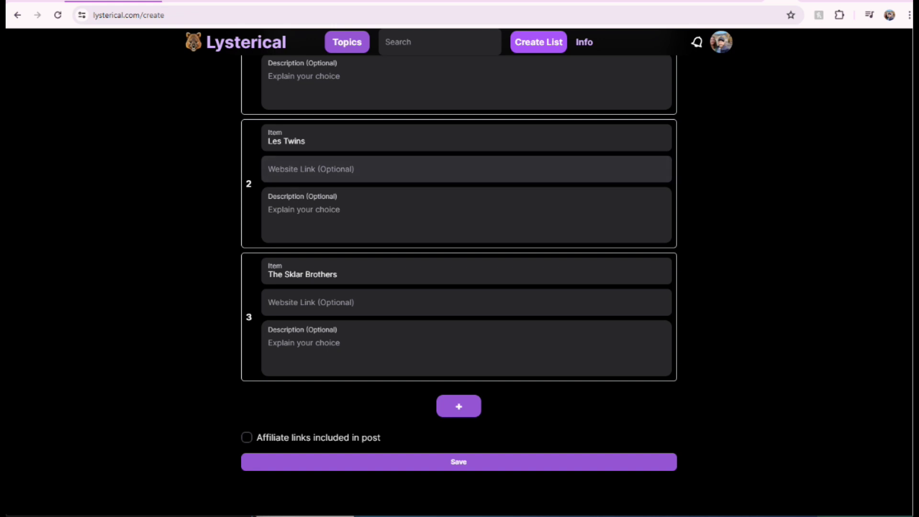
# Search Google for "mary kate and ashley" in a new browser tab to find a link for item 1.
pyautogui.scroll(2, 460, 158)
pyautogui.click(466, 147)
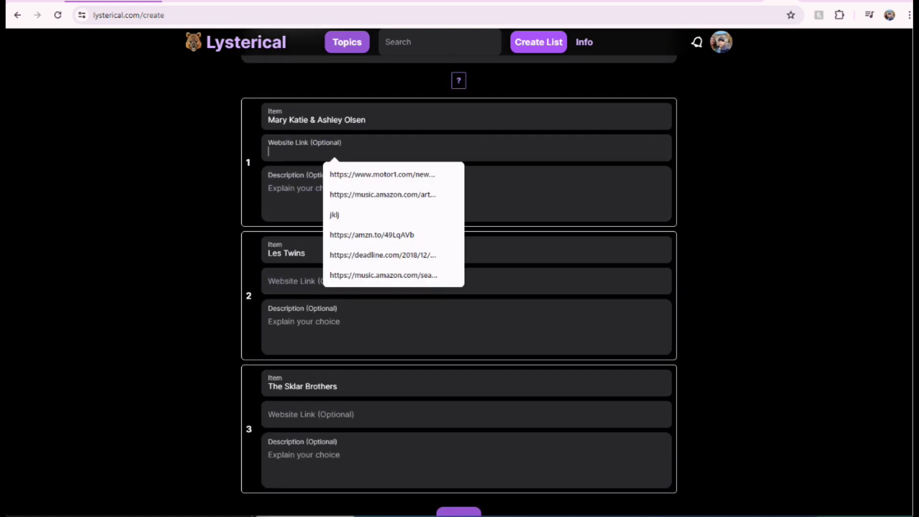
pyautogui.hotkey('ctrl', 't')
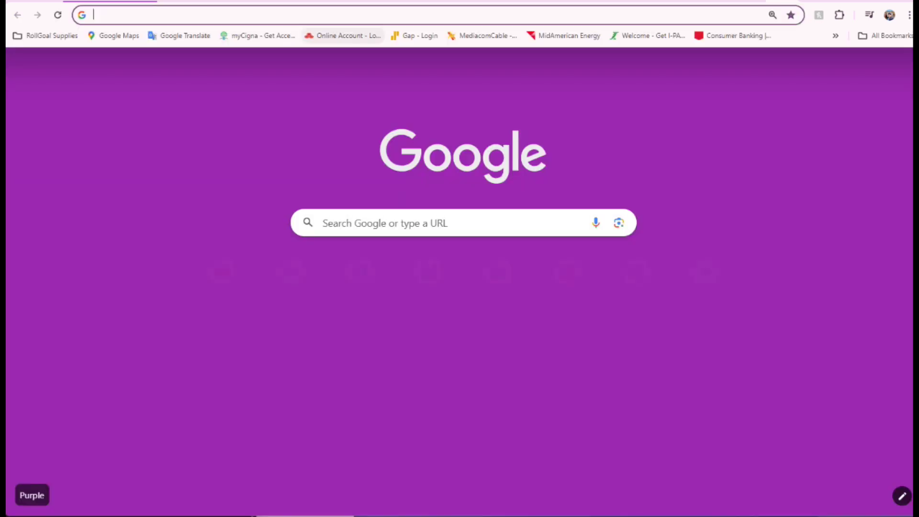
pyautogui.write('mary kate')
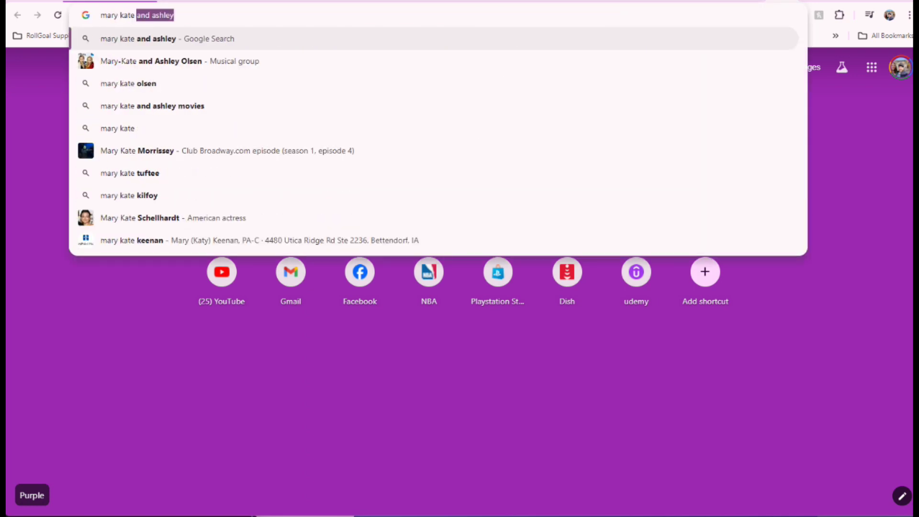
pyautogui.press('Return')
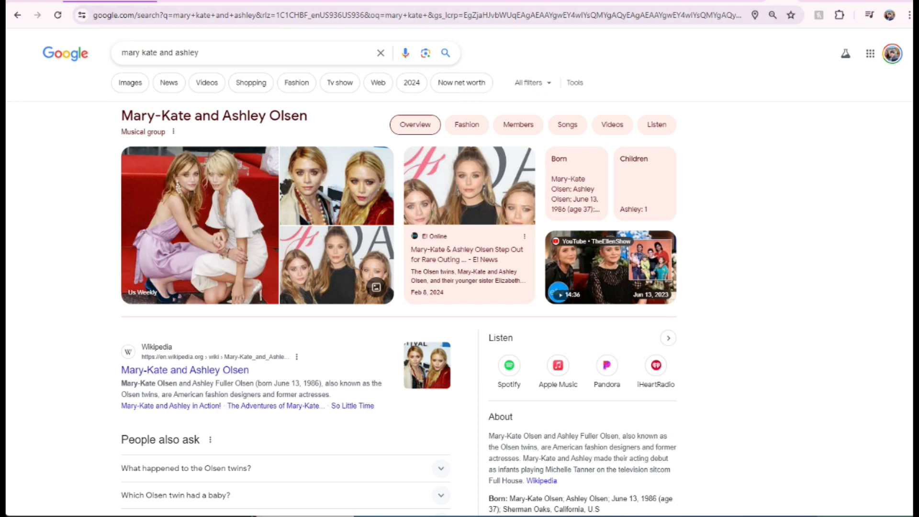
# Show the image results and open the Glamour article behind the picture of Mary-Kate and Ashley Olsen.
pyautogui.click(130, 82)
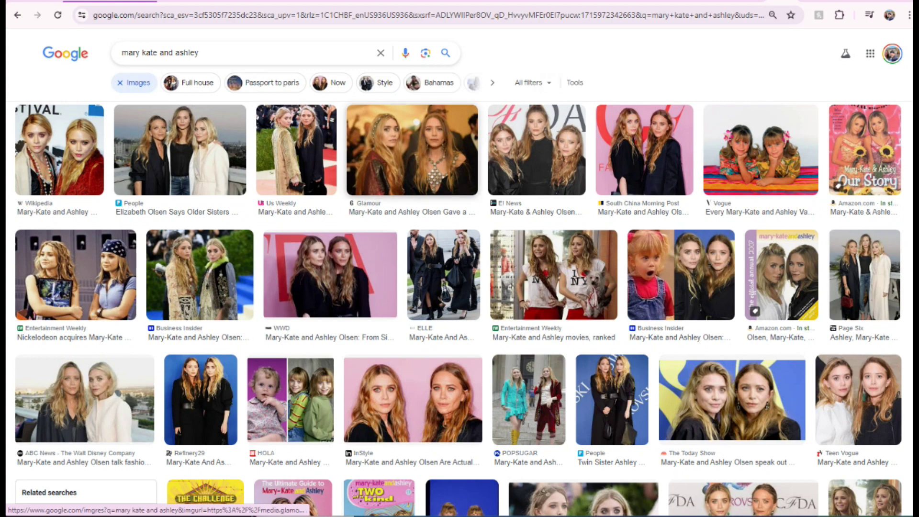
pyautogui.click(412, 150)
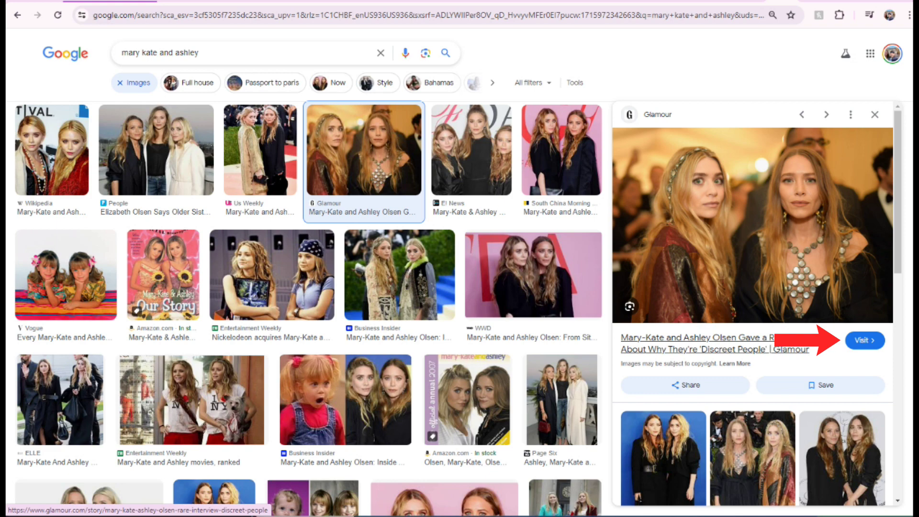
pyautogui.click(864, 341)
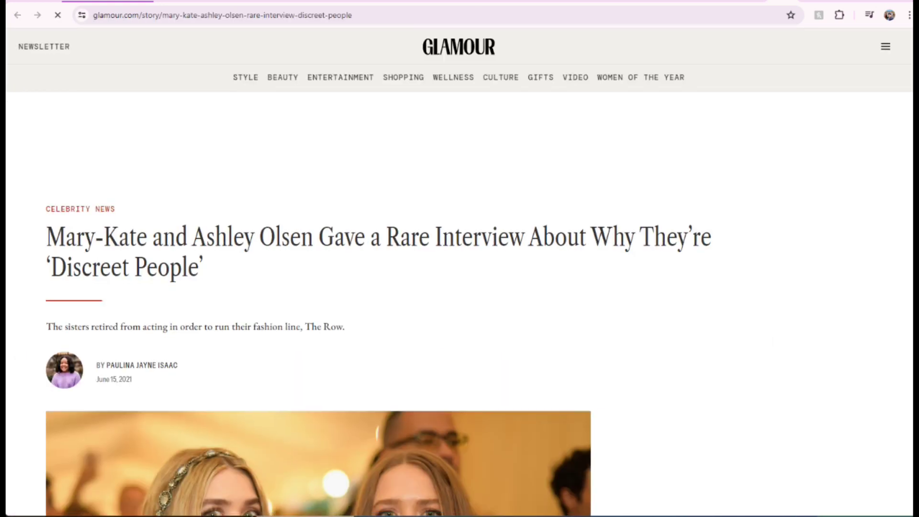
pyautogui.scroll(-5, 318, 335)
pyautogui.scroll(-1, 318, 335)
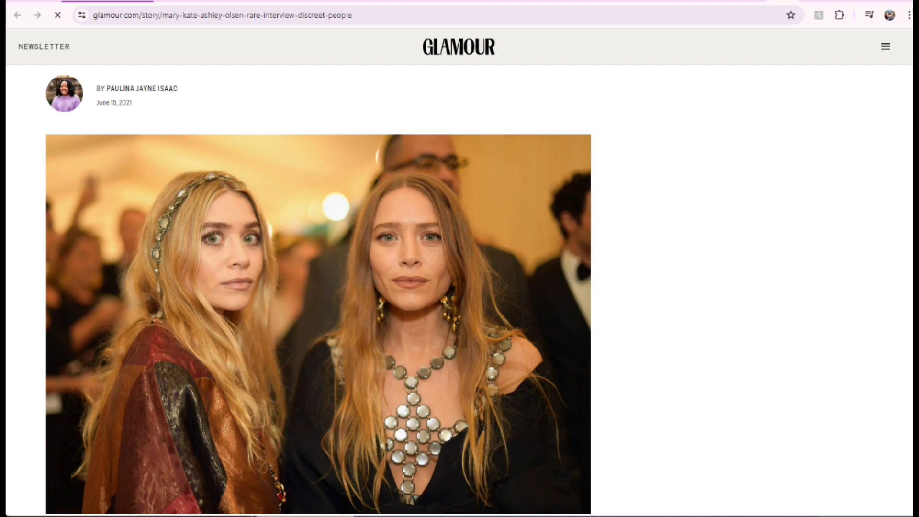
pyautogui.scroll(5, 318, 323)
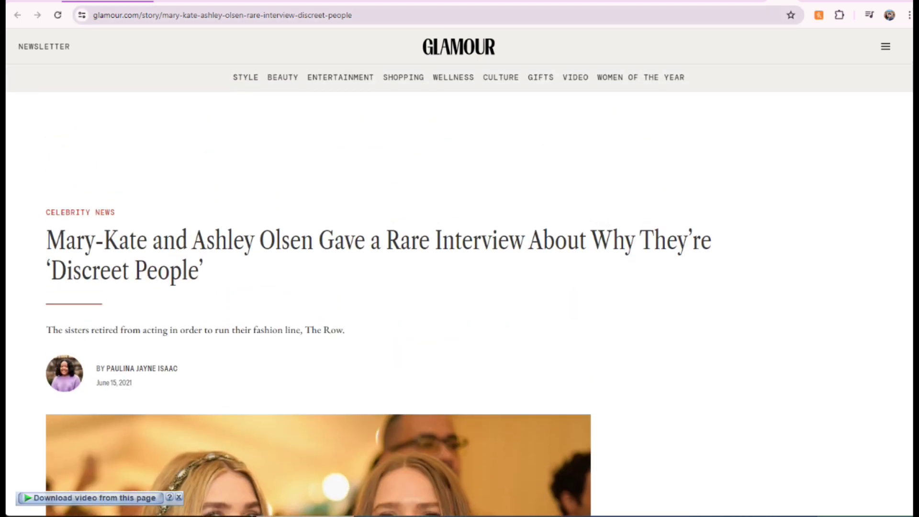
# Copy the Glamour article's web address and paste it as the website link of item 1 in the Lysterical list.
pyautogui.hotkey('ctrl', 'l')
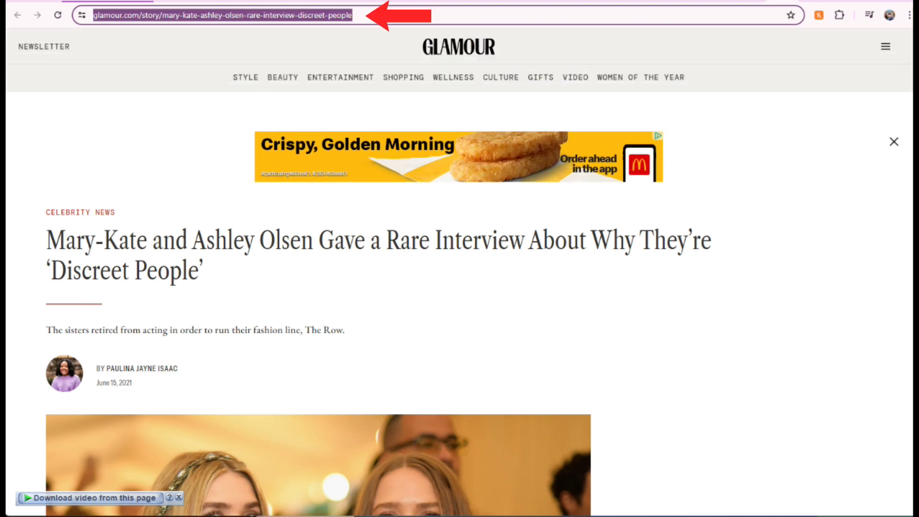
pyautogui.rightClick(239, 14)
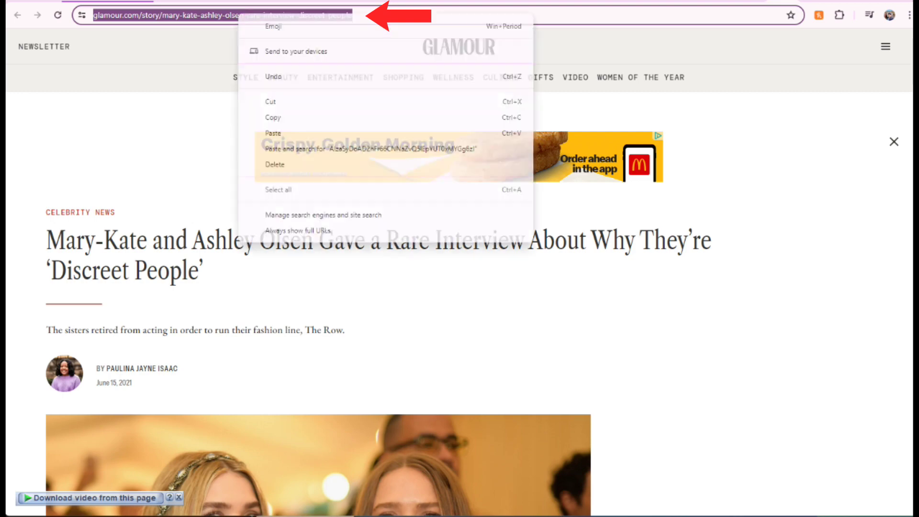
pyautogui.click(273, 117)
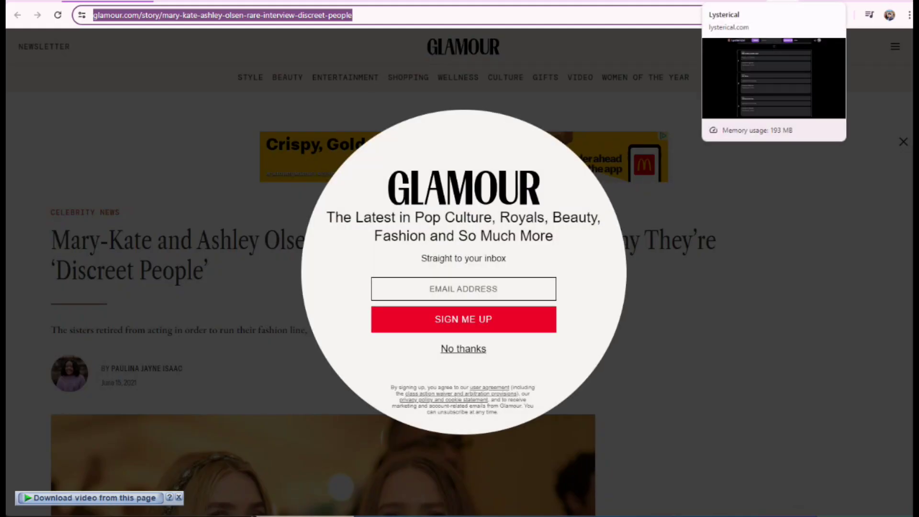
pyautogui.click(766, 1)
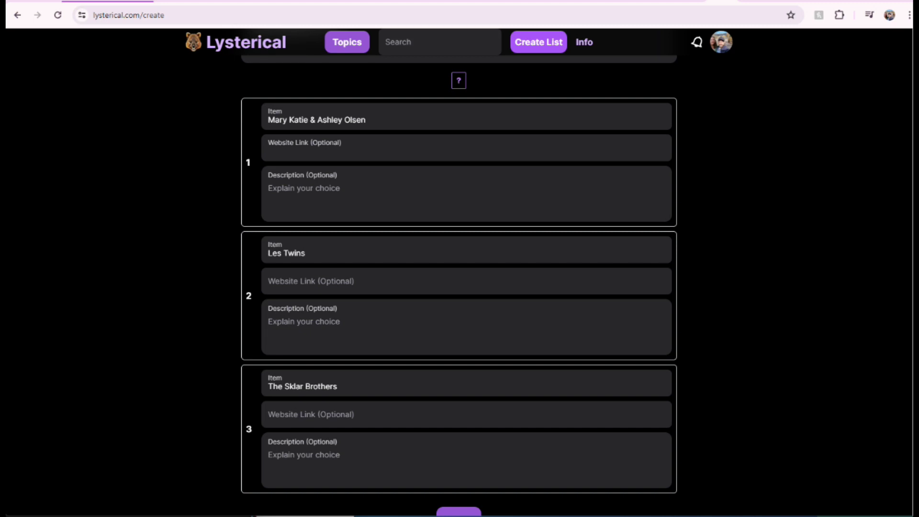
pyautogui.click(333, 151)
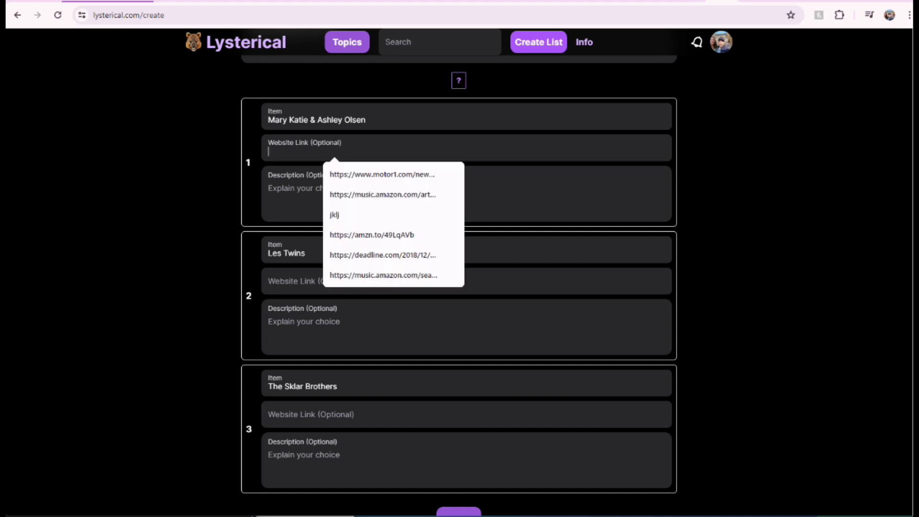
pyautogui.rightClick(302, 154)
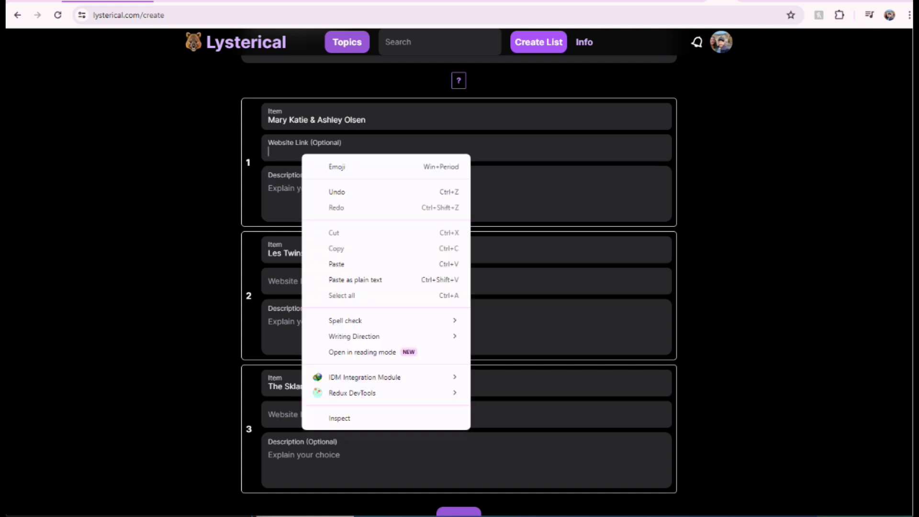
pyautogui.click(336, 263)
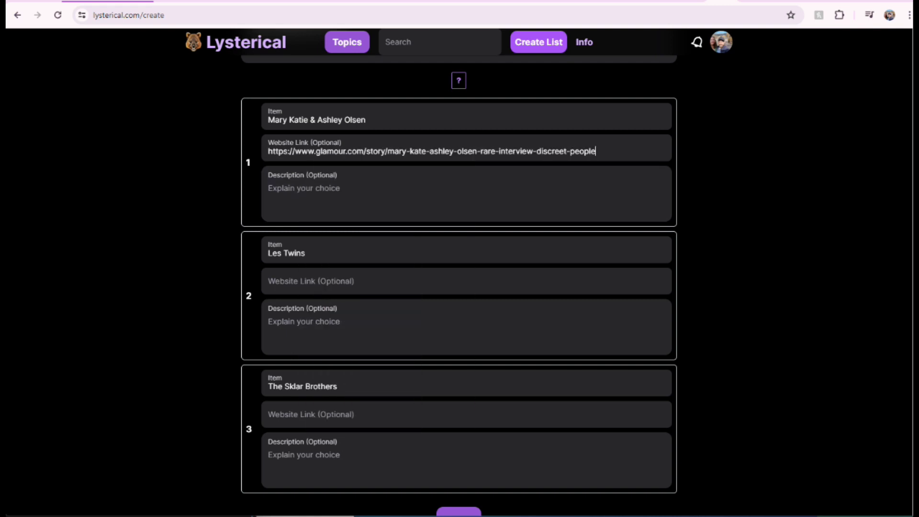
pyautogui.click(304, 188)
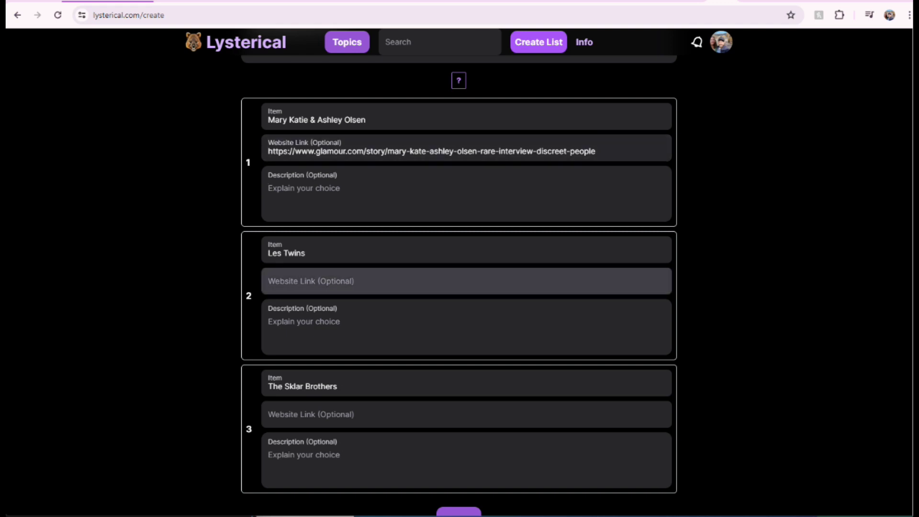
# Open YouTube in the other browser tab and search for "les twins" to find a link for item 2.
pyautogui.scroll(-3, 459, 281)
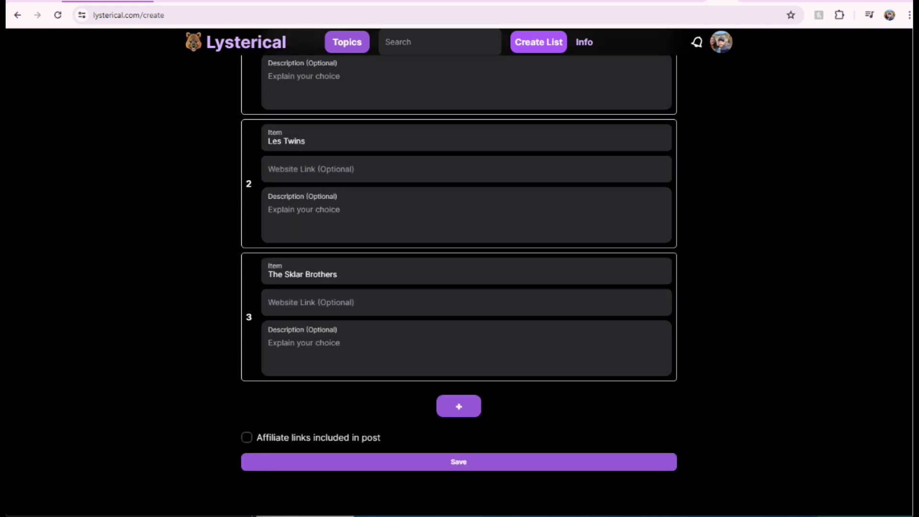
pyautogui.click(782, 2)
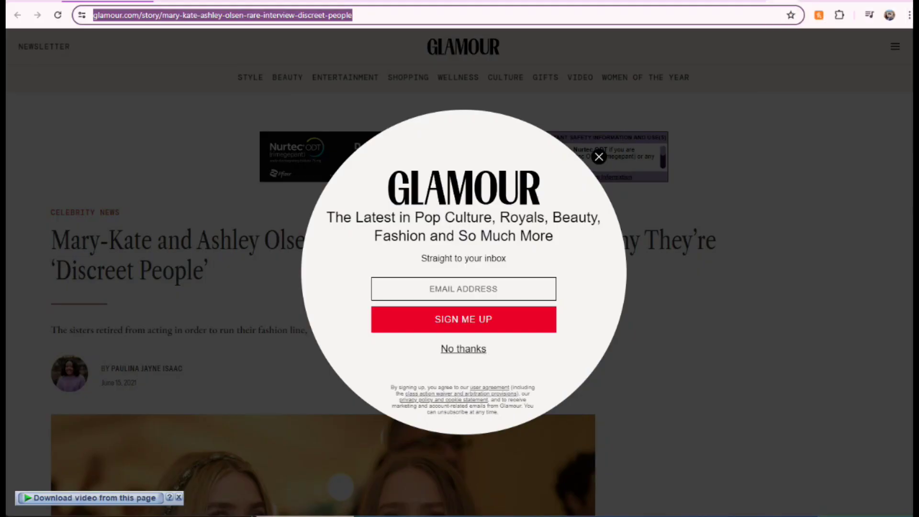
pyautogui.write('you')
pyautogui.press('Return')
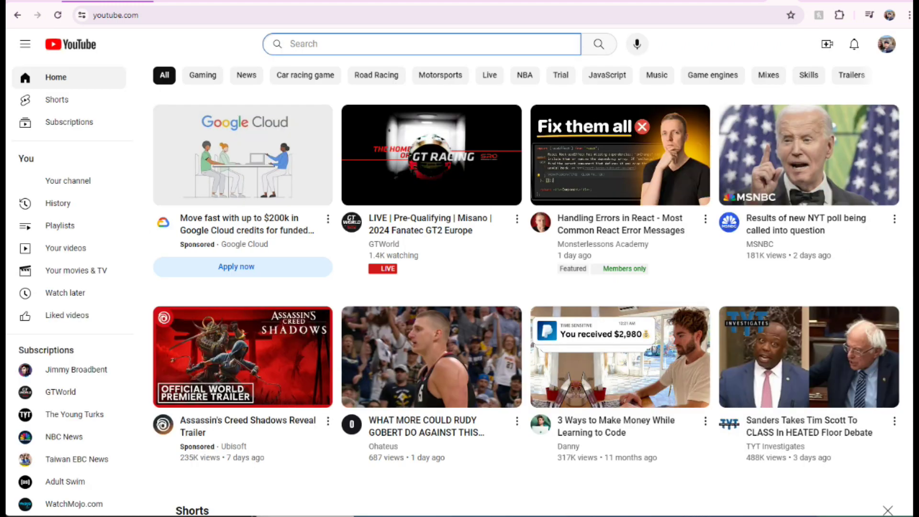
pyautogui.write('les ')
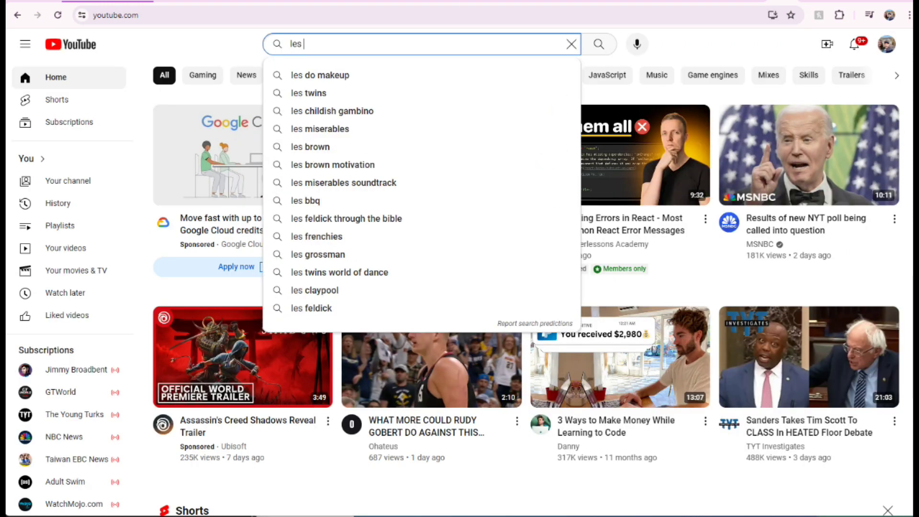
pyautogui.write('twins')
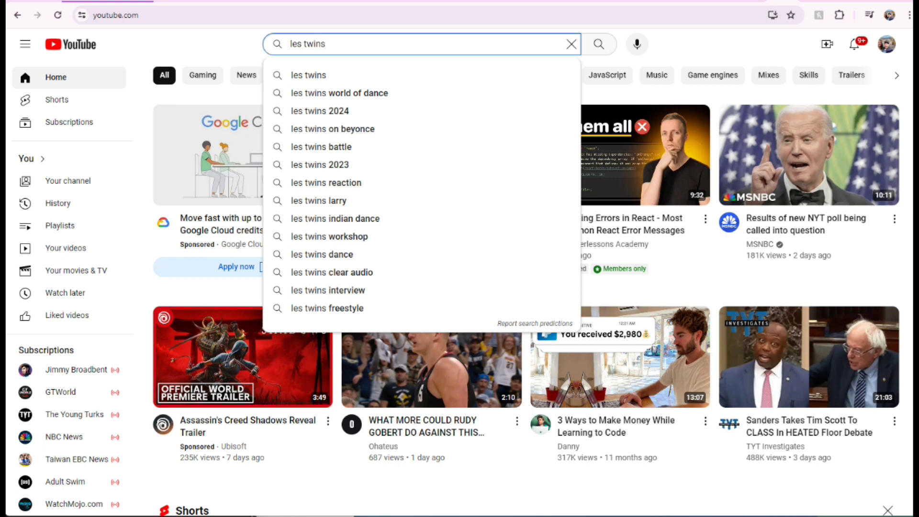
pyautogui.press('Return')
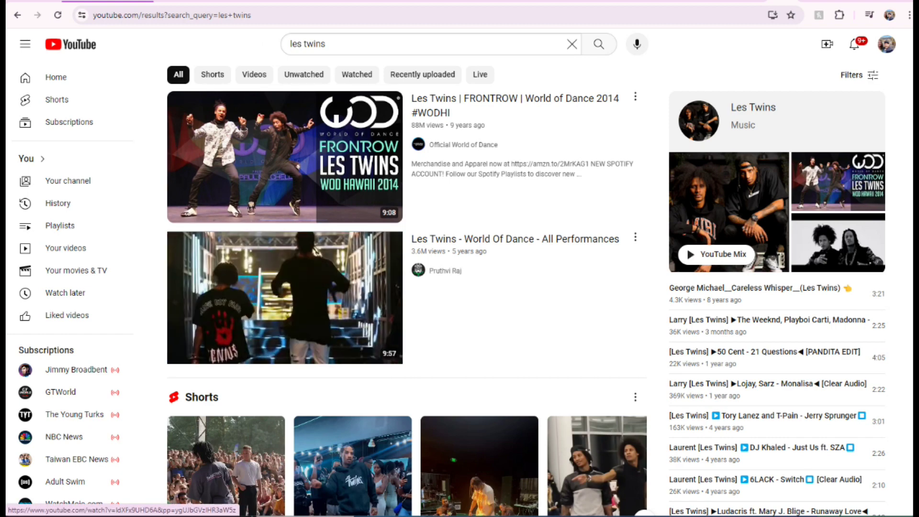
# Open the video "Les Twins - World Of Dance - All Performances", pause it at 0:50 and copy its web address.
pyautogui.click(285, 297)
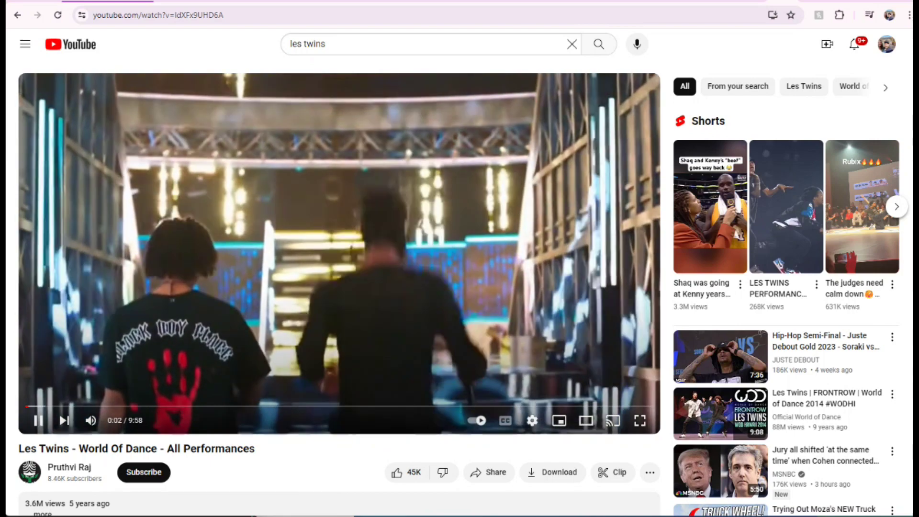
pyautogui.click(72, 405)
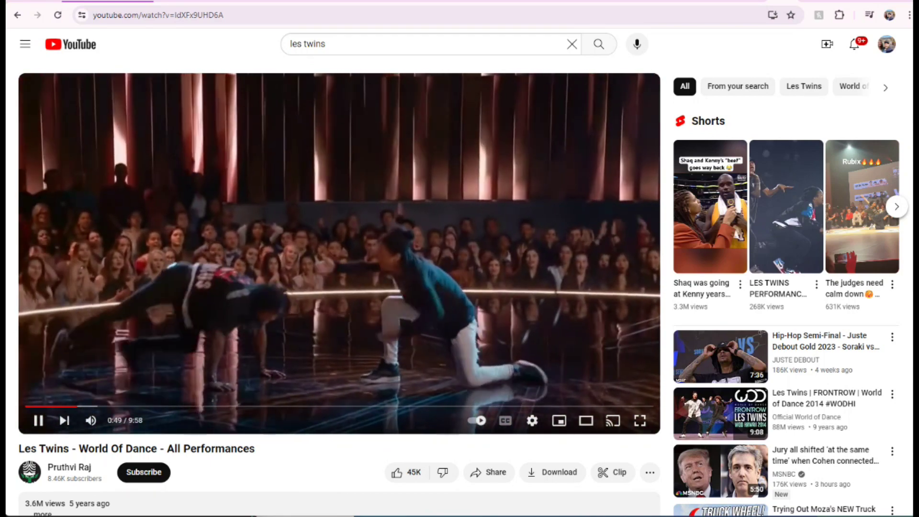
pyautogui.press('space')
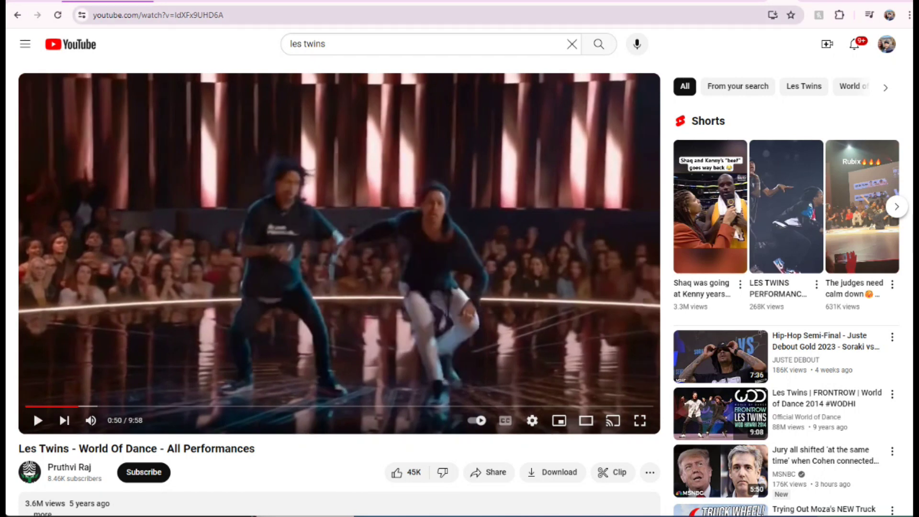
pyautogui.hotkey('ctrl', 'l')
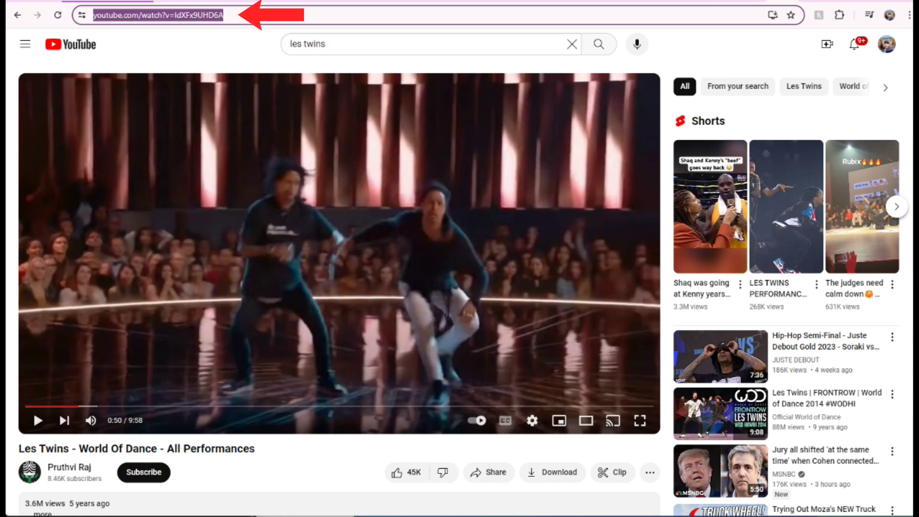
pyautogui.rightClick(187, 14)
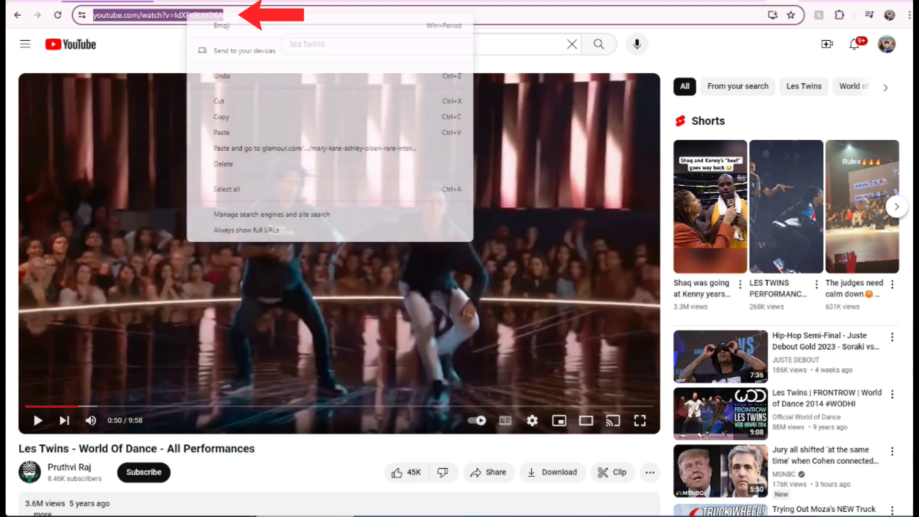
pyautogui.click(222, 116)
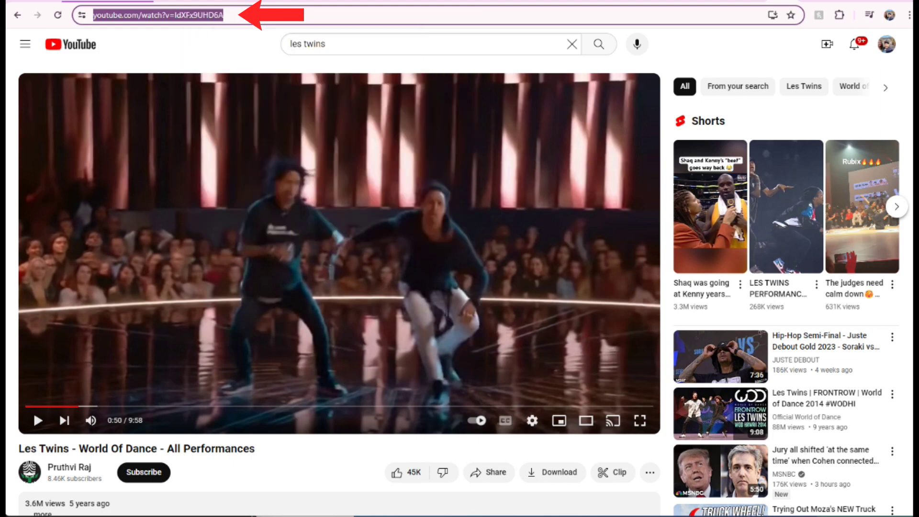
# View the share link offered for the Les Twins video and close the sharing dialog without copying it.
pyautogui.scroll(-2, 34, 412)
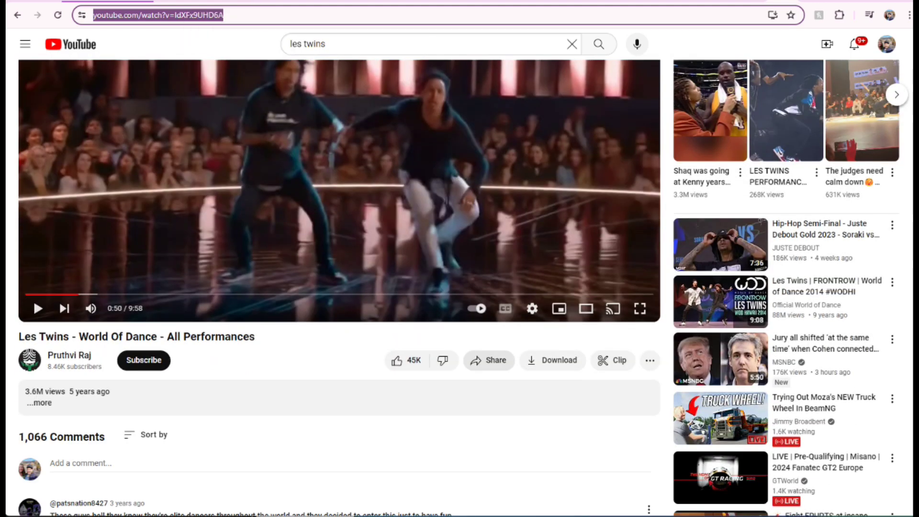
pyautogui.click(488, 360)
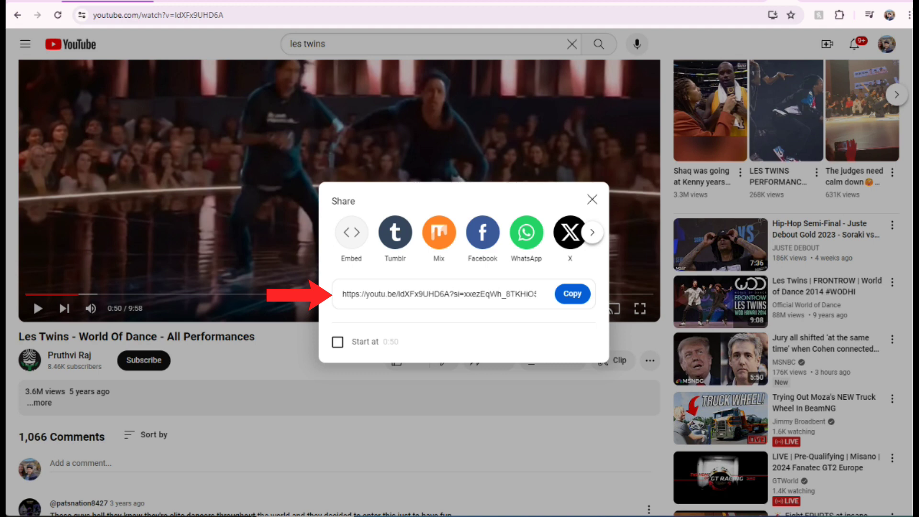
pyautogui.press('Escape')
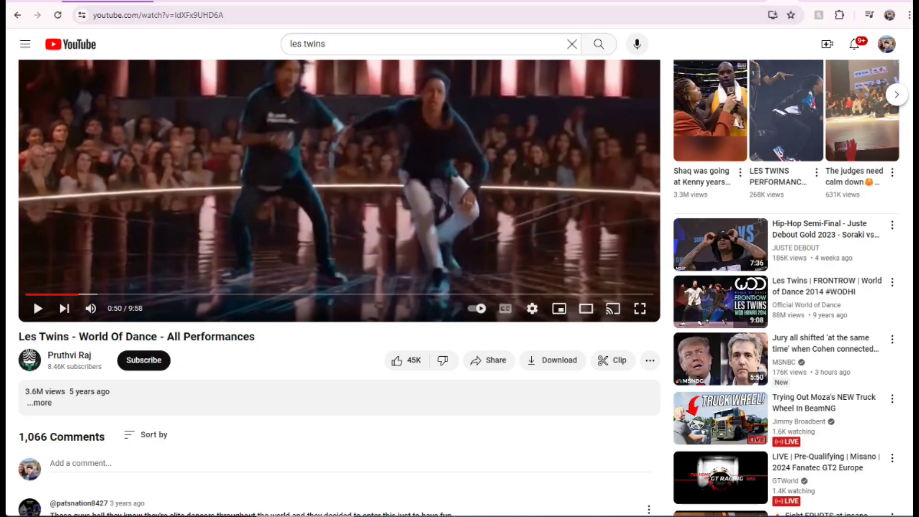
# Return to the Lysterical list, paste the YouTube address as the website link of item 2, Les Twins, and save the list.
pyautogui.hotkey('ctrl', 'shift', 'Tab')
pyautogui.click(333, 169)
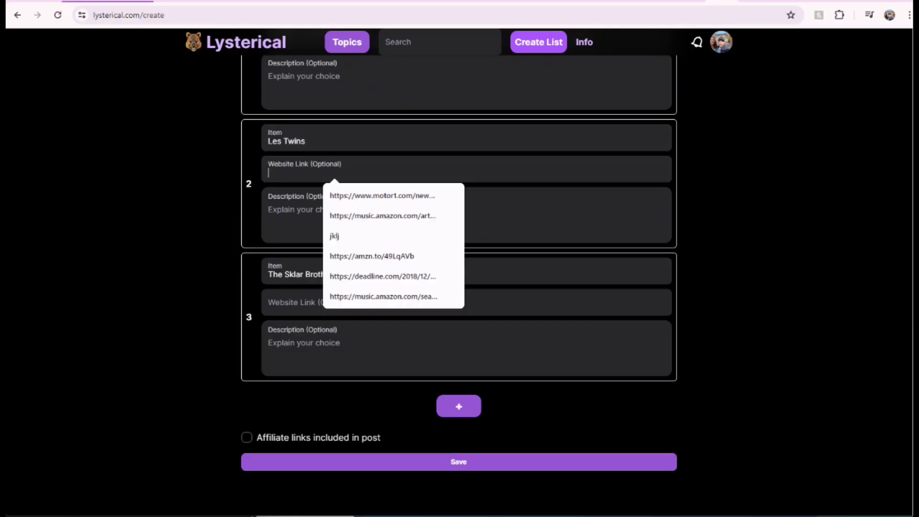
pyautogui.hotkey('ctrl', 'v')
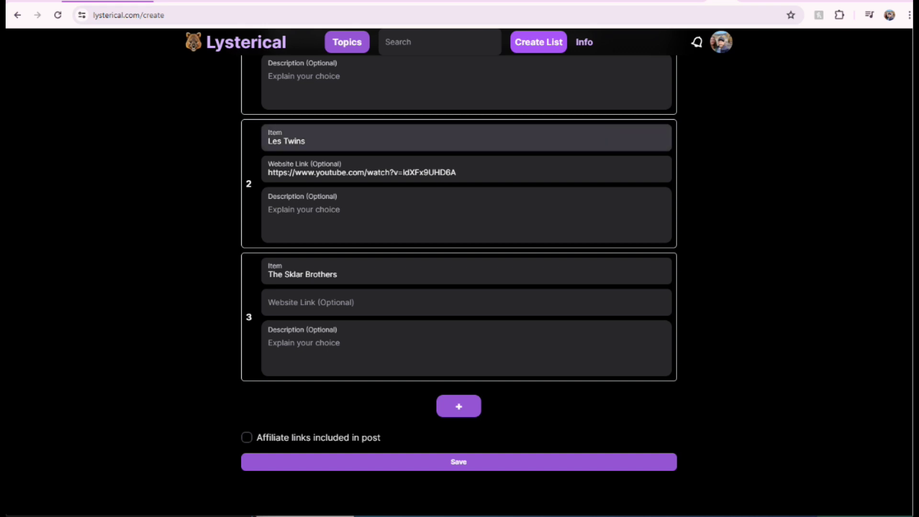
pyautogui.scroll(5, 460, 302)
pyautogui.scroll(-5, 460, 334)
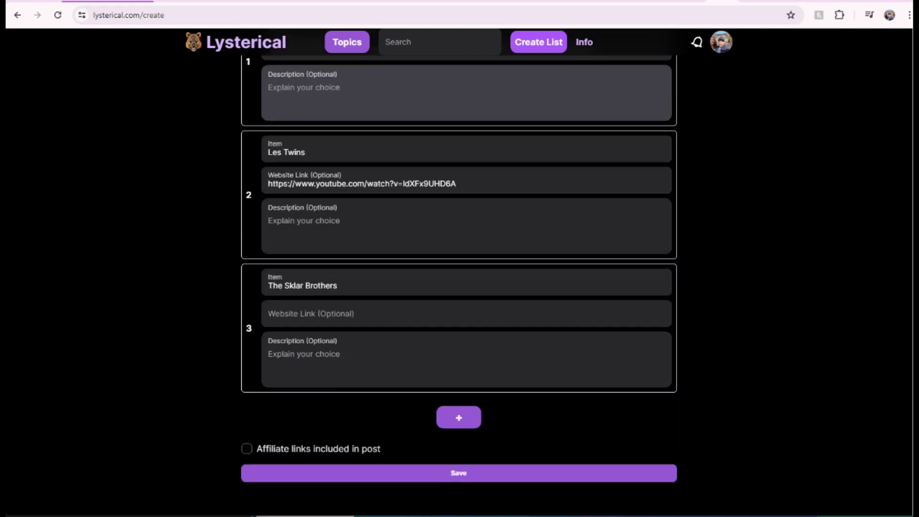
pyautogui.click(458, 461)
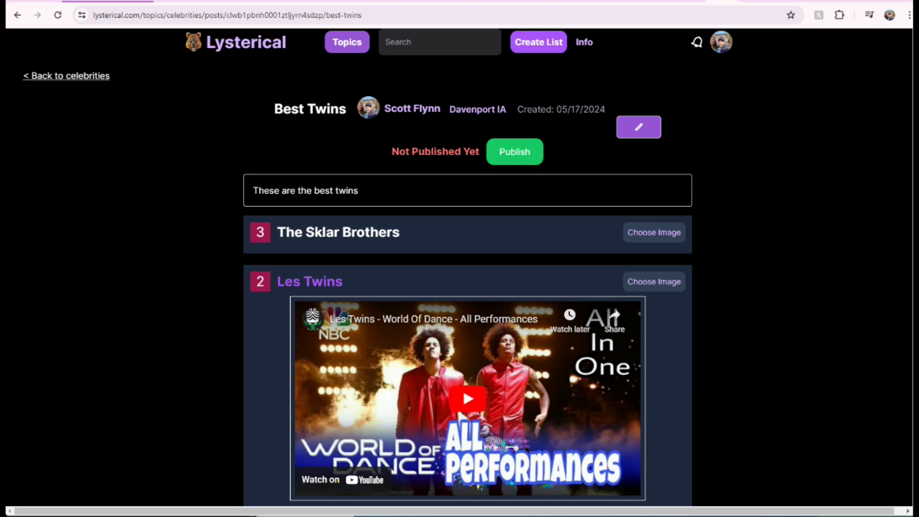
# Look through the saved Best Twins list and briefly play and pause the embedded Les Twins video.
pyautogui.scroll(-8, 468, 268)
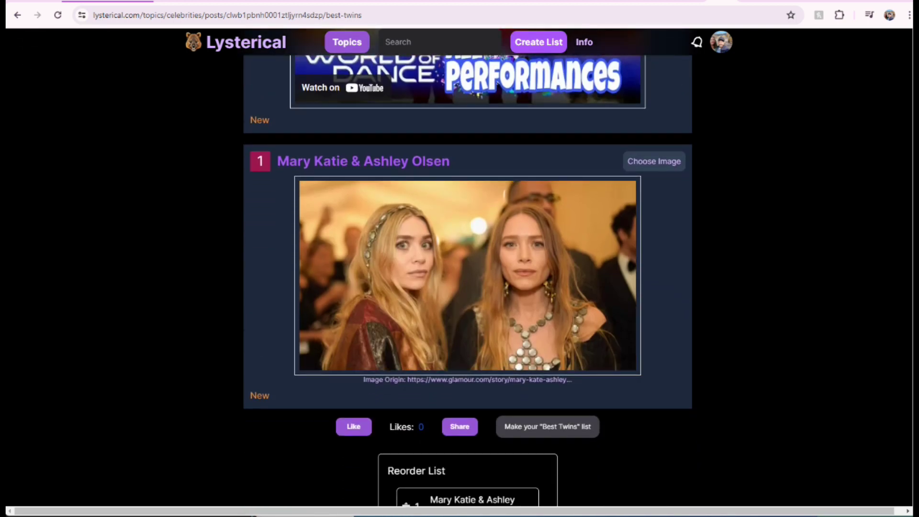
pyautogui.scroll(-2, 467, 267)
pyautogui.scroll(3, 468, 268)
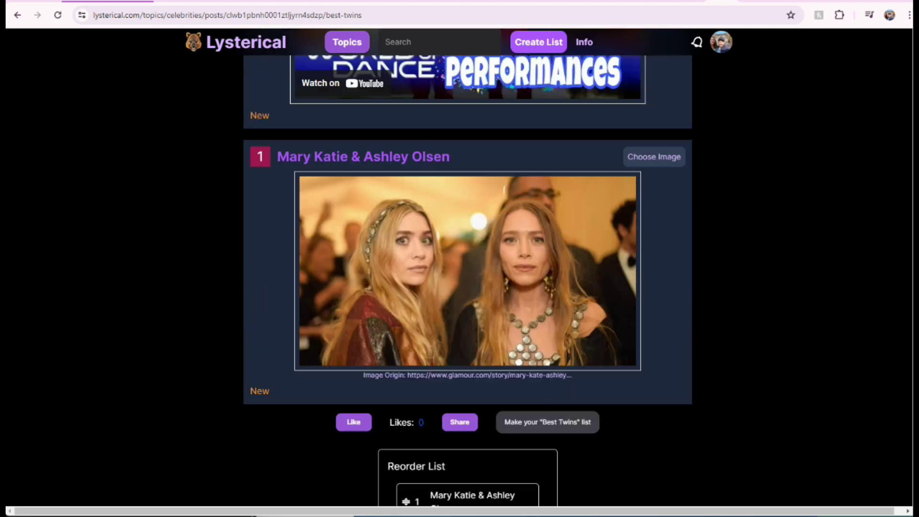
pyautogui.scroll(5, 468, 268)
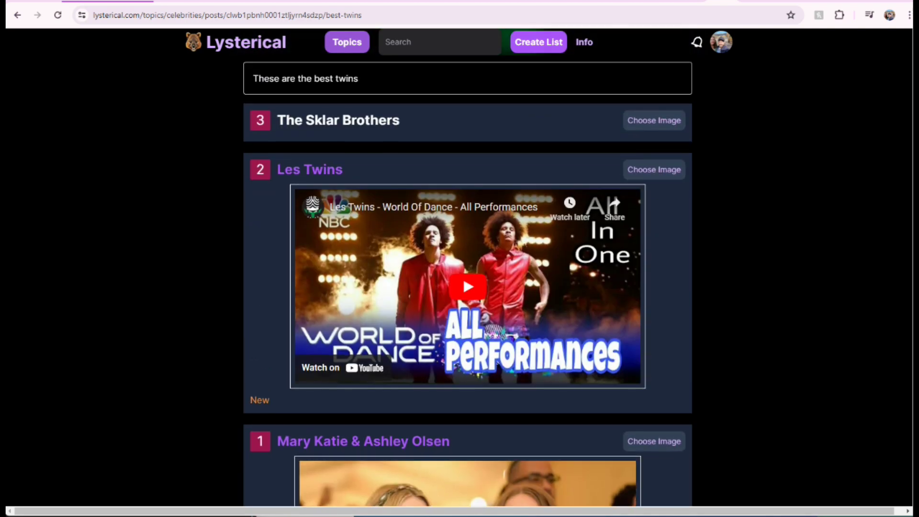
pyautogui.scroll(-3, 467, 268)
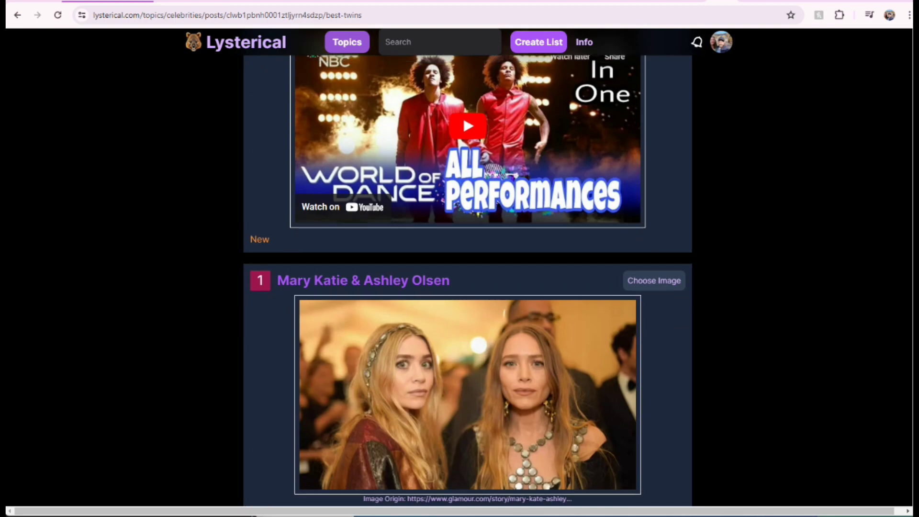
pyautogui.scroll(3, 467, 268)
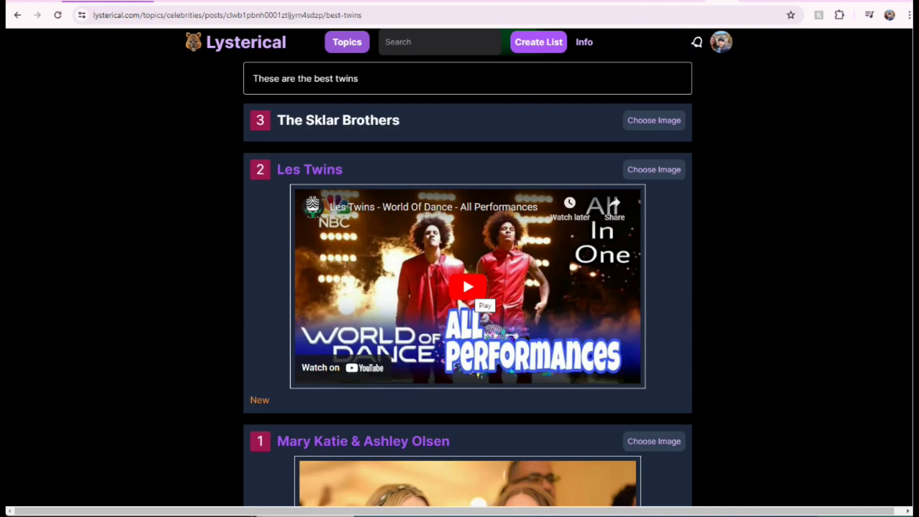
pyautogui.scroll(-3, 467, 287)
pyautogui.scroll(3, 468, 287)
pyautogui.click(467, 286)
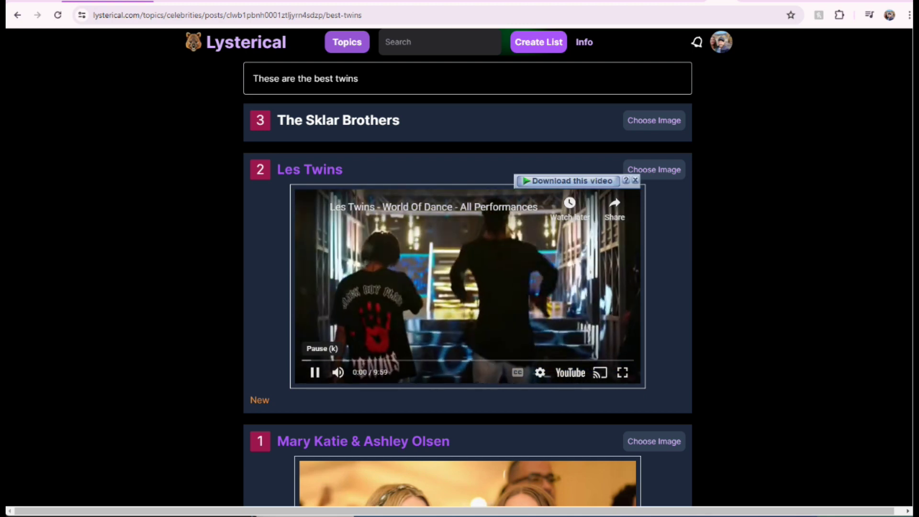
pyautogui.click(309, 363)
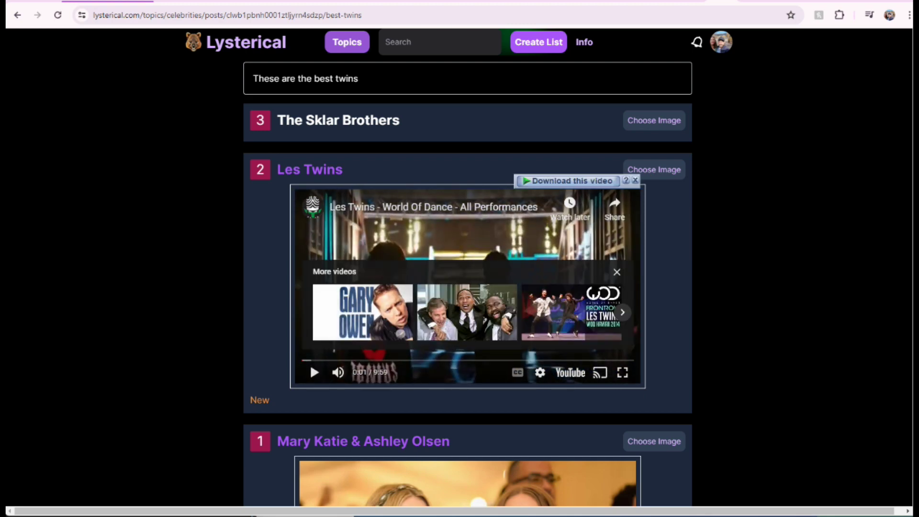
# Open the image selection for Mary Katie & Ashley Olsen and submit the preselected Glamour image.
pyautogui.scroll(-5, 309, 363)
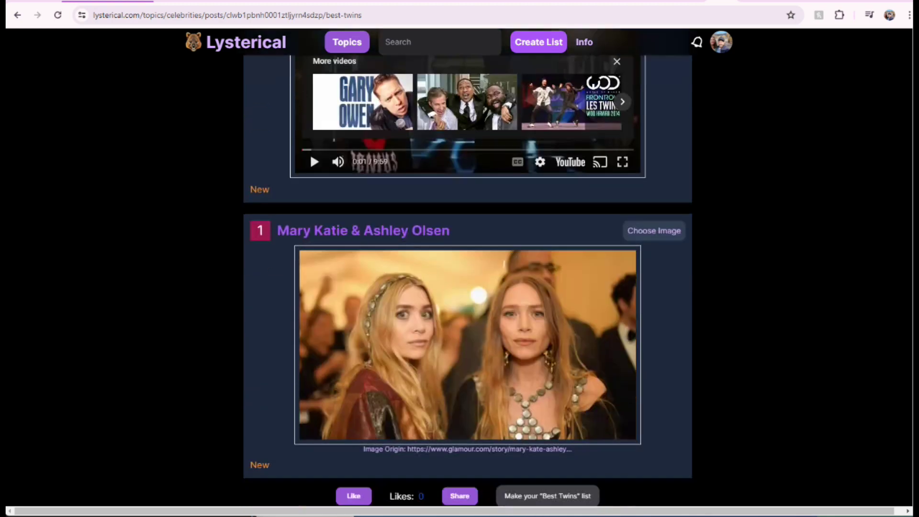
pyautogui.scroll(1, 309, 363)
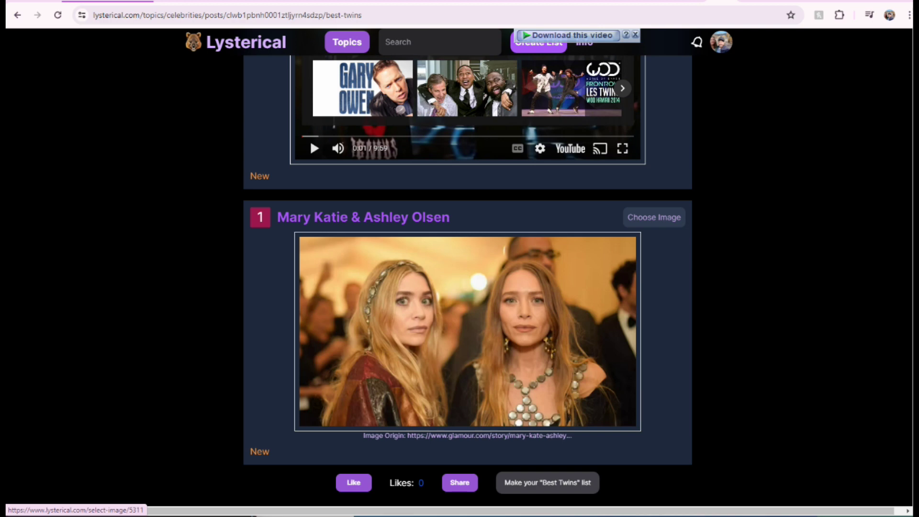
pyautogui.click(653, 217)
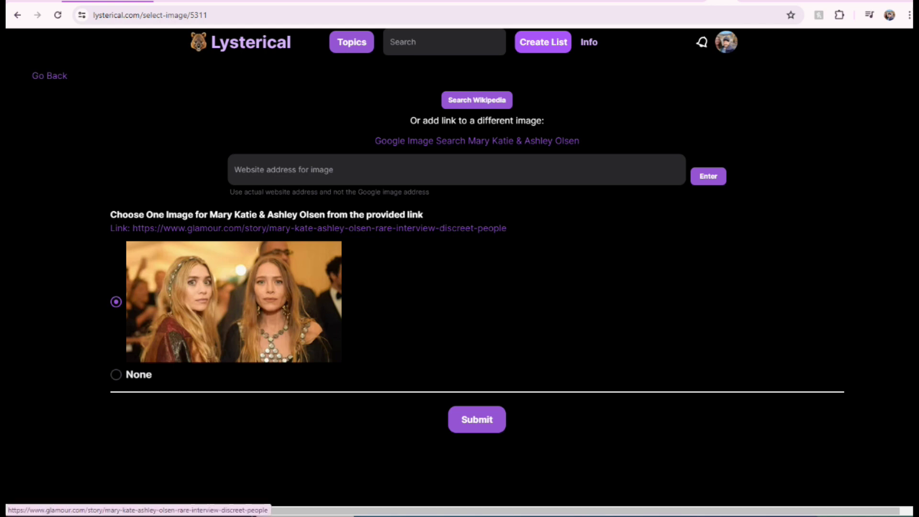
pyautogui.click(477, 419)
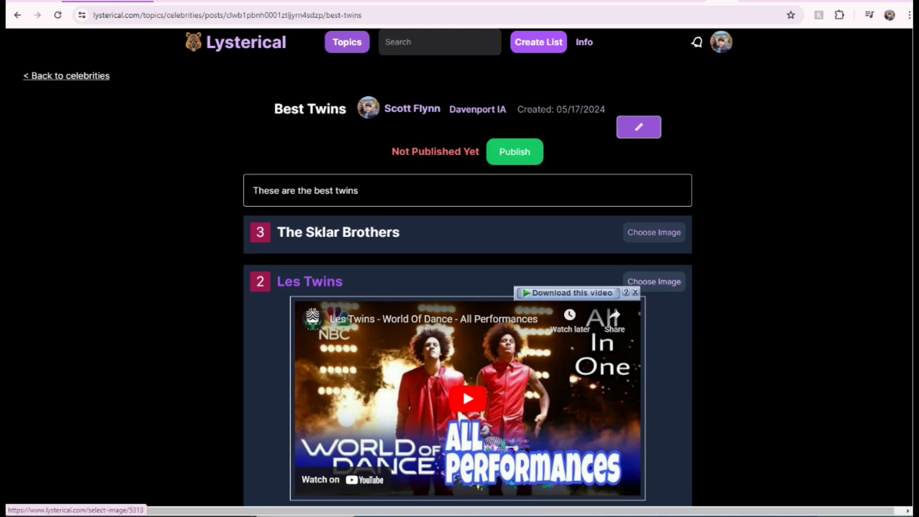
# Search Wikipedia for an image of The Sklar Brothers, submit the first one for item 3 and check the list.
pyautogui.click(653, 232)
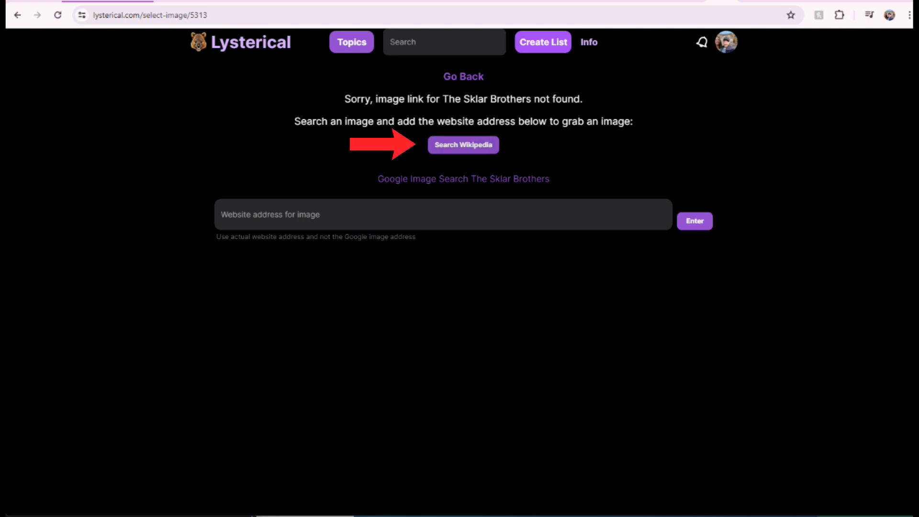
pyautogui.click(431, 144)
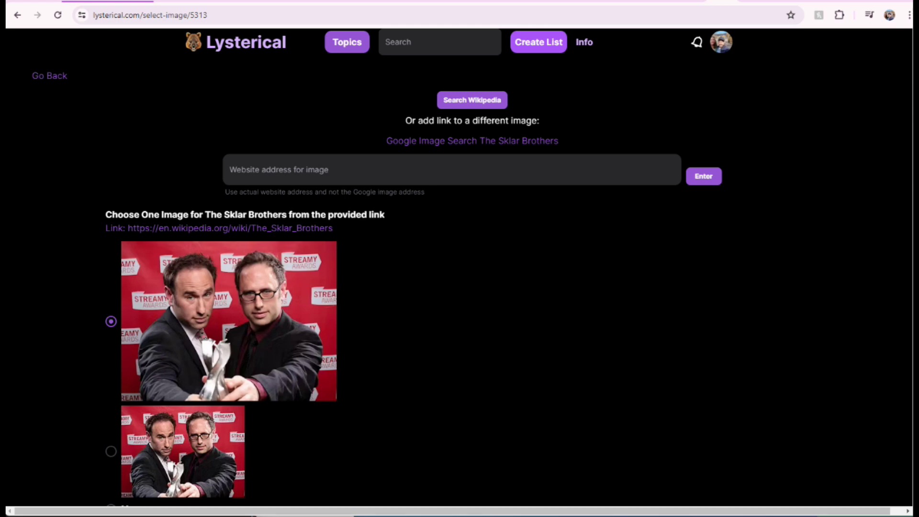
pyautogui.scroll(-2, 460, 287)
pyautogui.scroll(2, 460, 287)
pyautogui.scroll(-1, 459, 287)
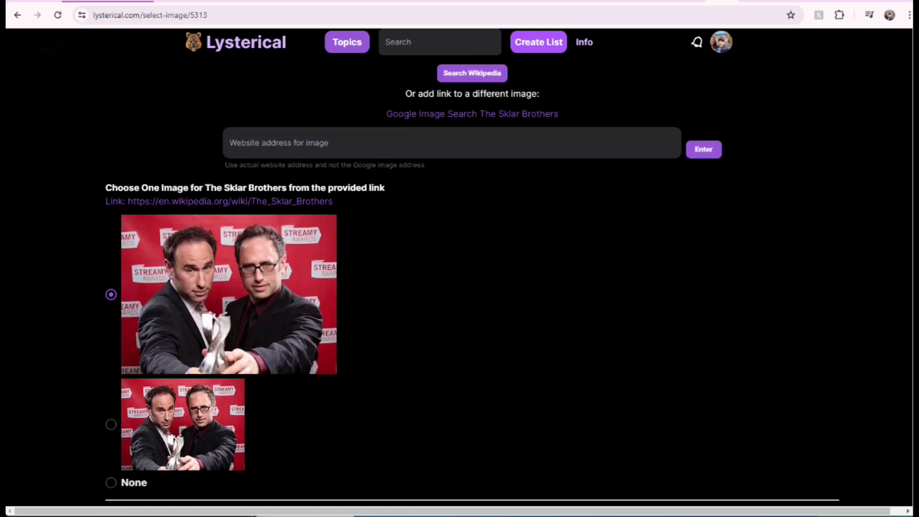
pyautogui.scroll(-1, 460, 287)
pyautogui.click(472, 479)
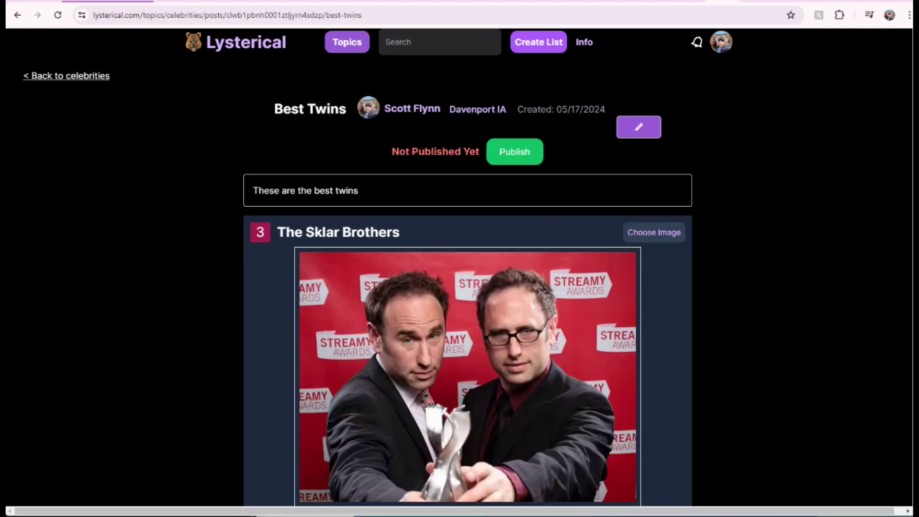
pyautogui.scroll(-5, 460, 287)
pyautogui.scroll(-8, 459, 287)
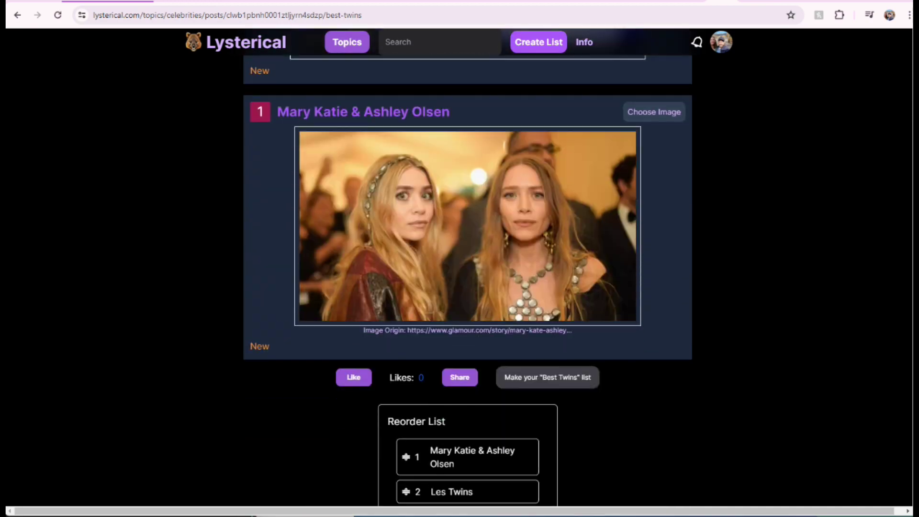
# Look over the three items of the Best Twins list and publish the list.
pyautogui.scroll(14, 459, 287)
pyautogui.scroll(3, 459, 287)
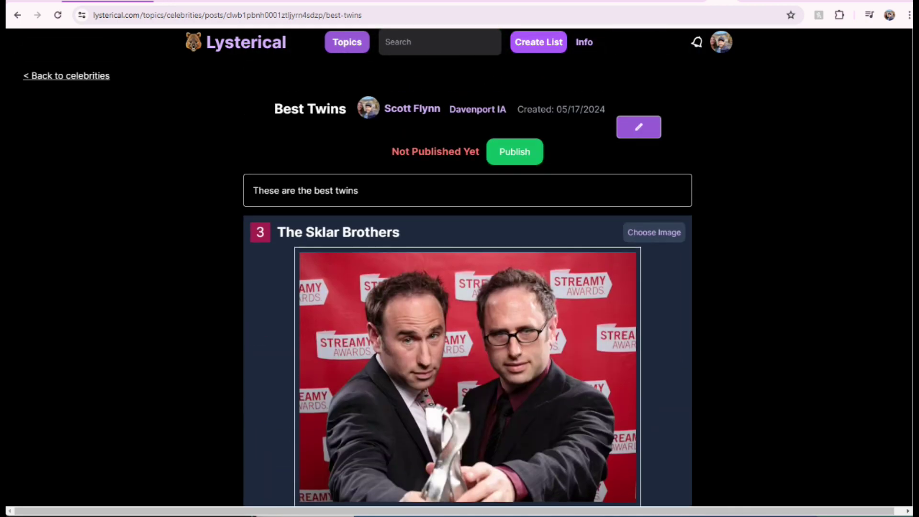
pyautogui.scroll(-20, 459, 287)
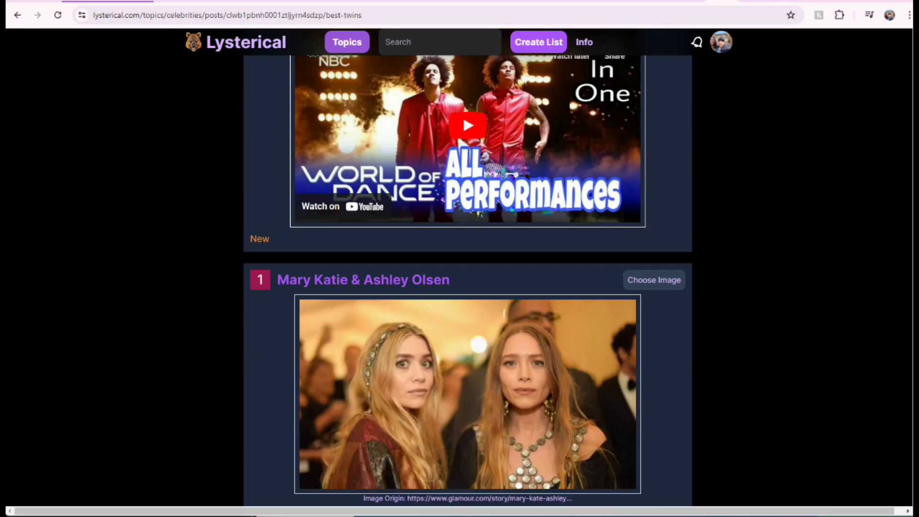
pyautogui.scroll(20, 459, 287)
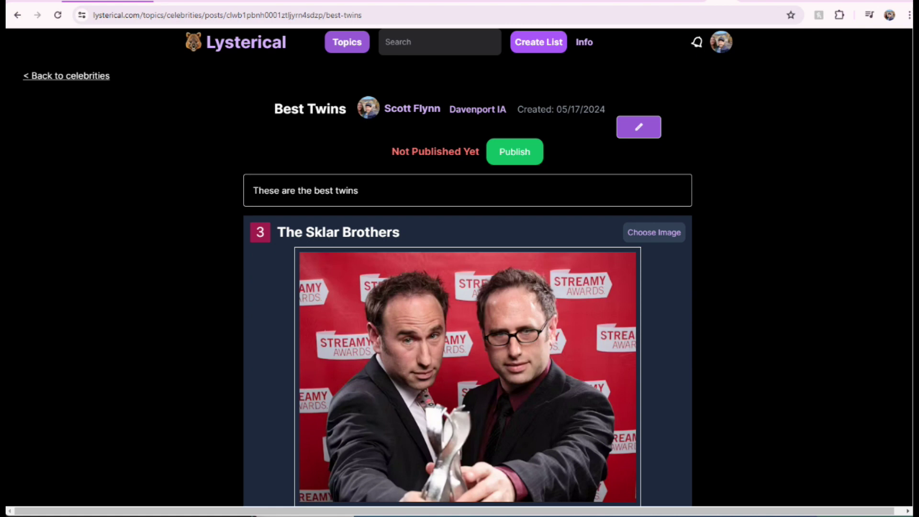
pyautogui.click(512, 148)
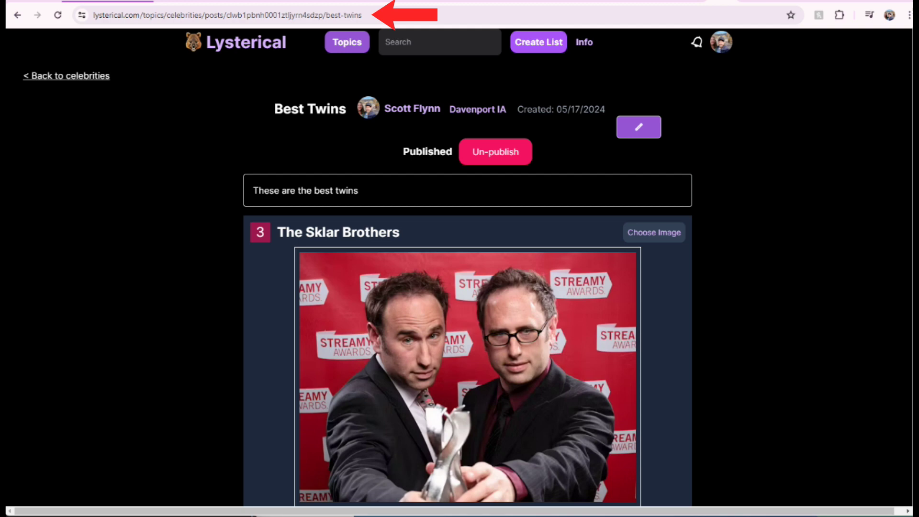
pyautogui.click(227, 15)
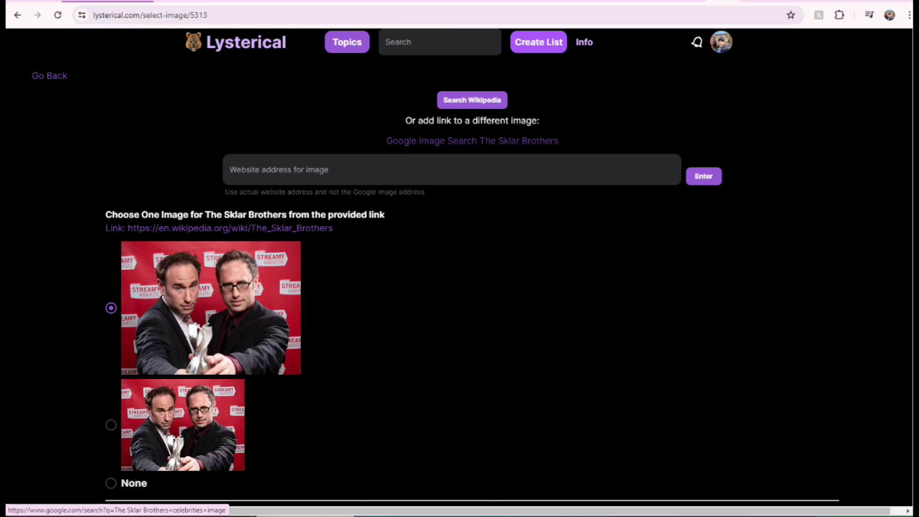
# Search Google Images for The Sklar Brothers and open the Prekindle event page of the curtain photo.
pyautogui.click(503, 140)
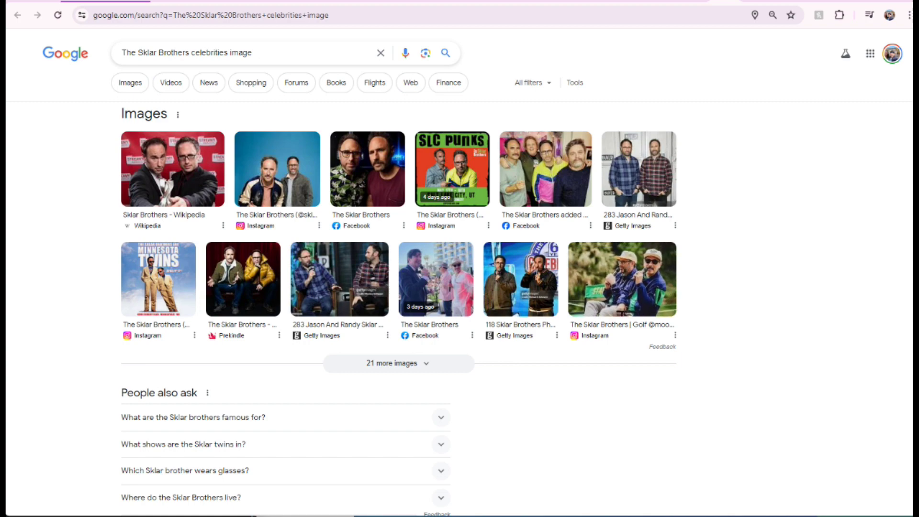
pyautogui.scroll(-3, 399, 297)
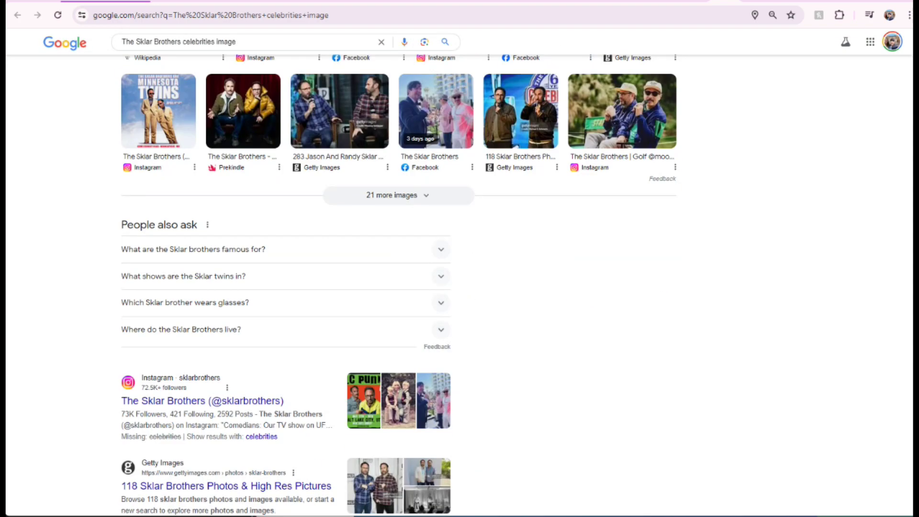
pyautogui.scroll(3, 399, 296)
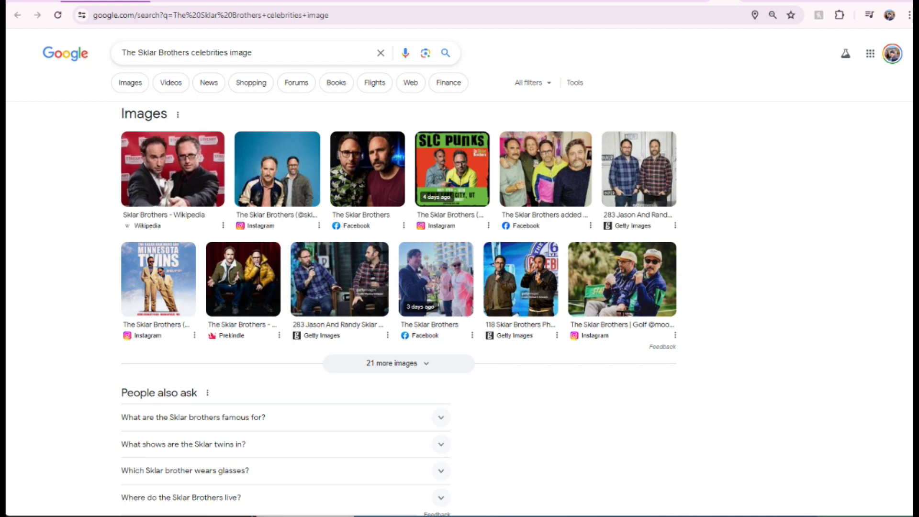
pyautogui.click(277, 169)
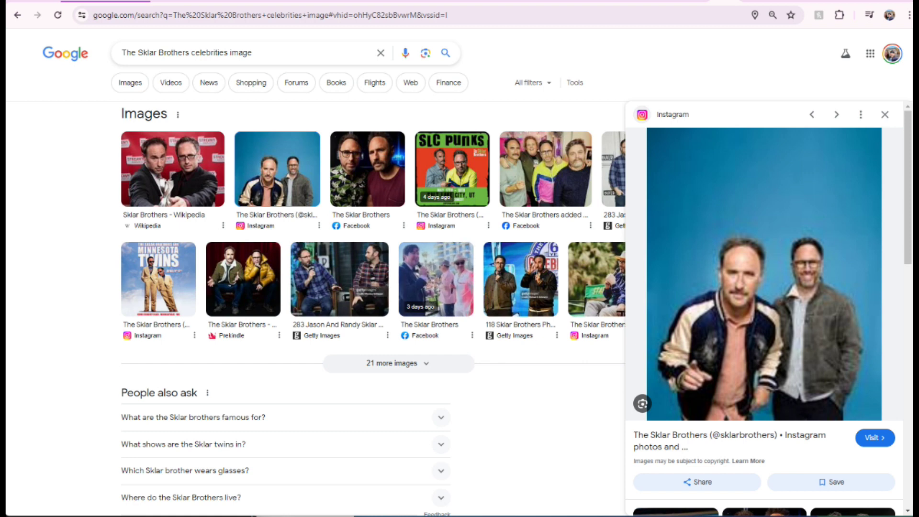
pyautogui.click(435, 278)
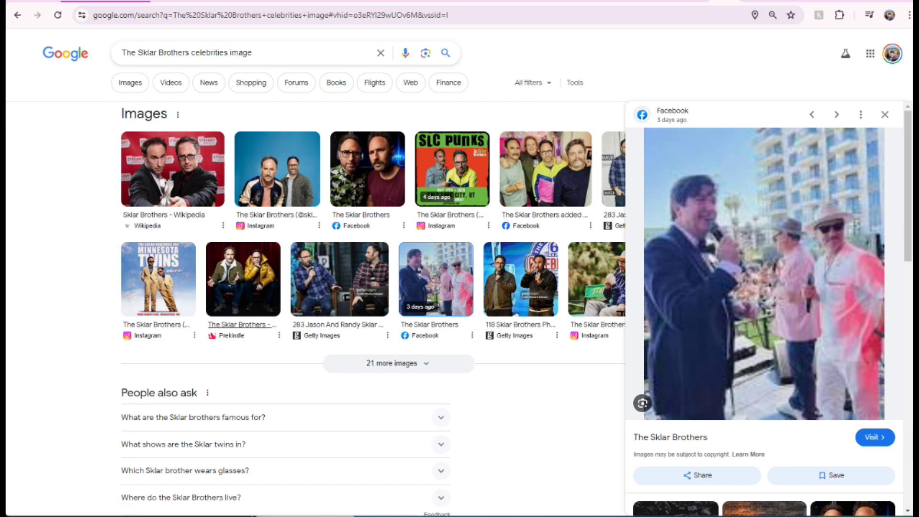
pyautogui.click(243, 279)
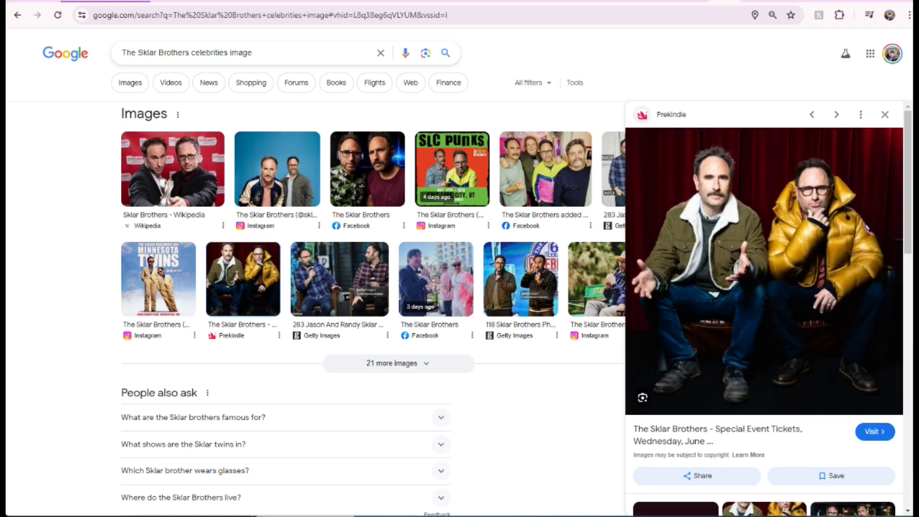
pyautogui.click(716, 429)
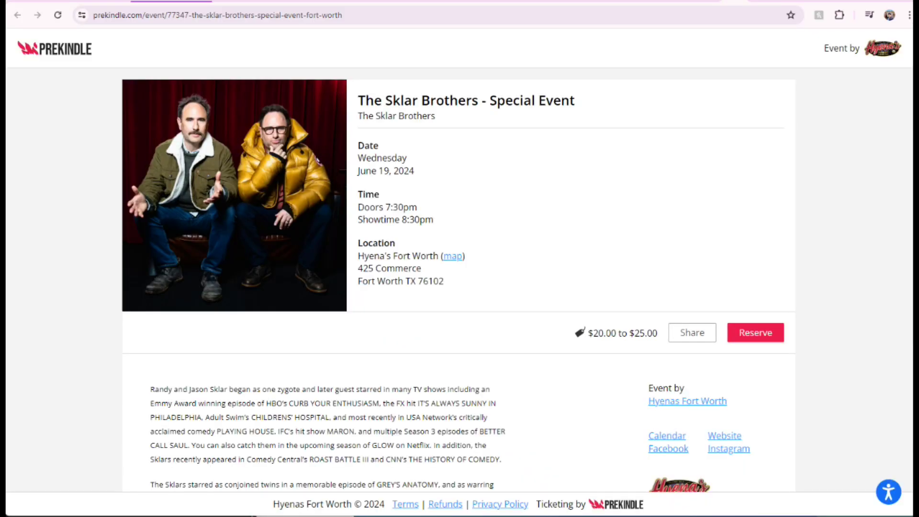
# Copy the Prekindle page's address and submit it as the image website address for The Sklar Brothers on Lysterical.
pyautogui.hotkey('ctrl', 'l')
pyautogui.hotkey('ctrl', 'c')
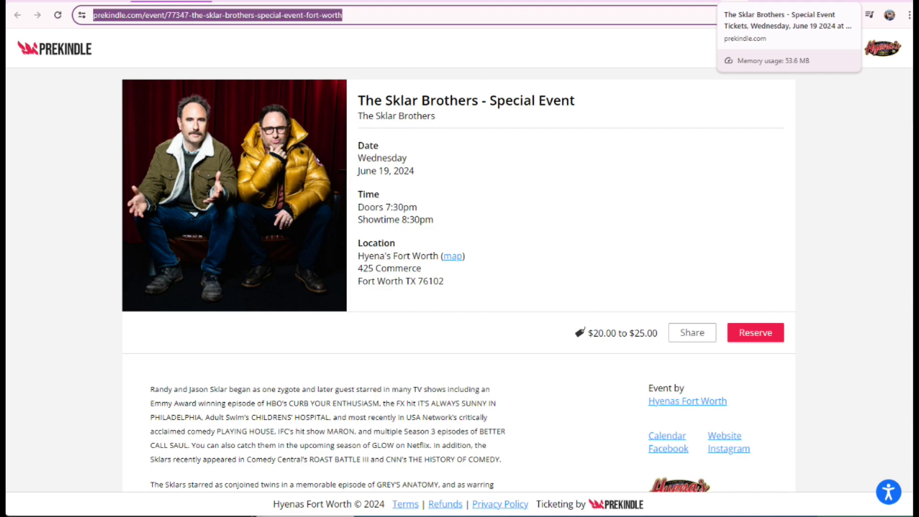
pyautogui.click(684, 2)
pyautogui.click(229, 174)
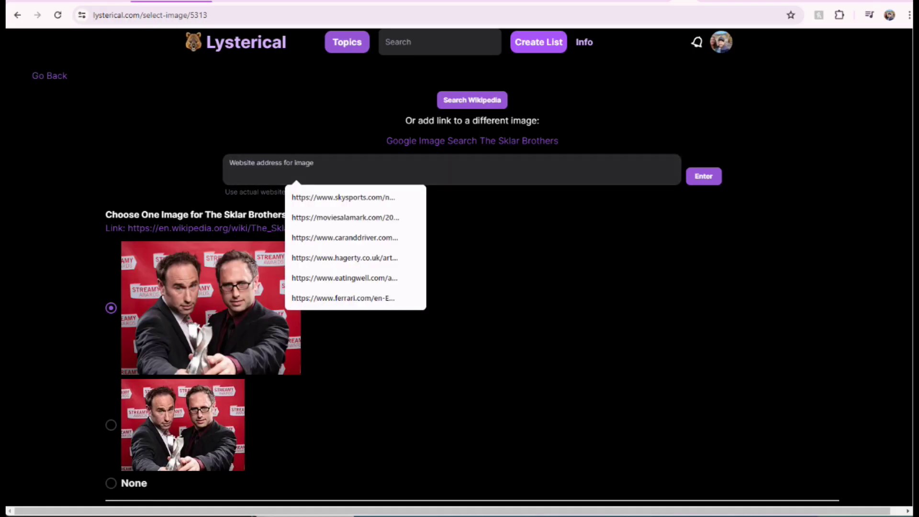
pyautogui.hotkey('ctrl', 'v')
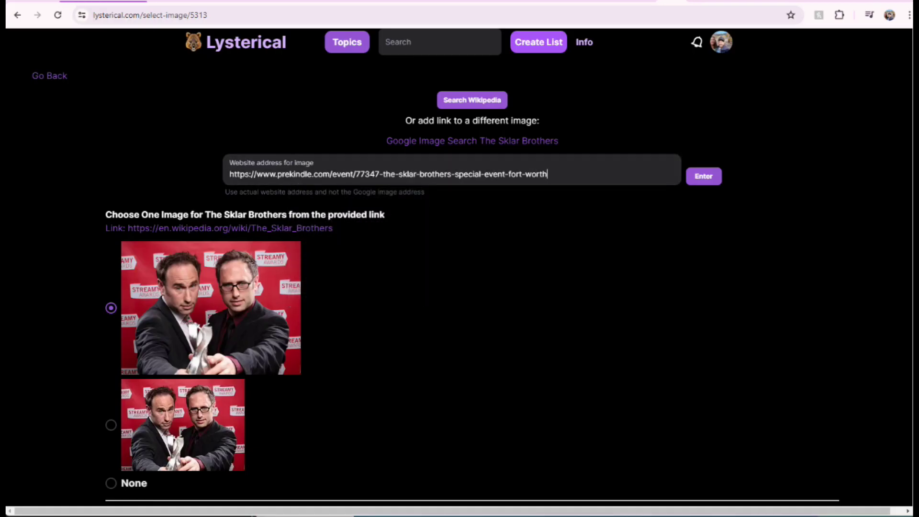
pyautogui.press('Return')
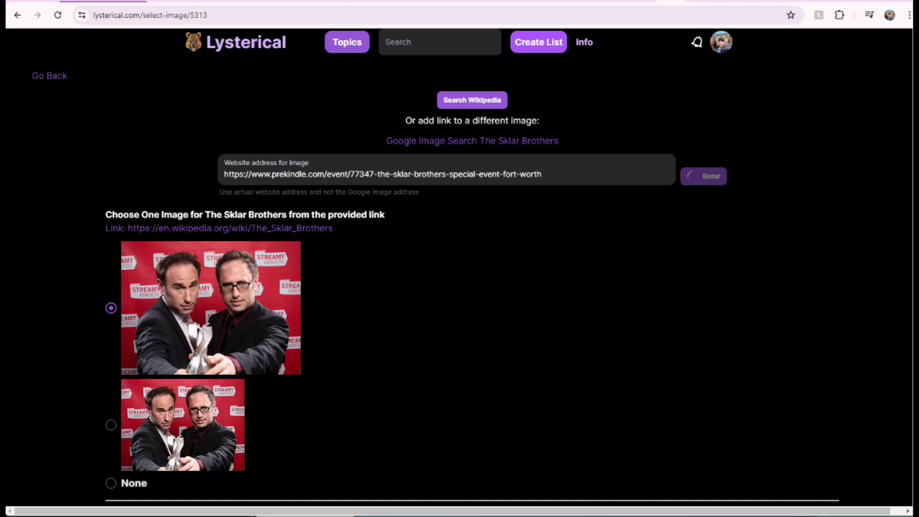
# Choose the first Prekindle photo as the image for The Sklar Brothers and submit it.
pyautogui.click(111, 352)
pyautogui.scroll(-3, 472, 268)
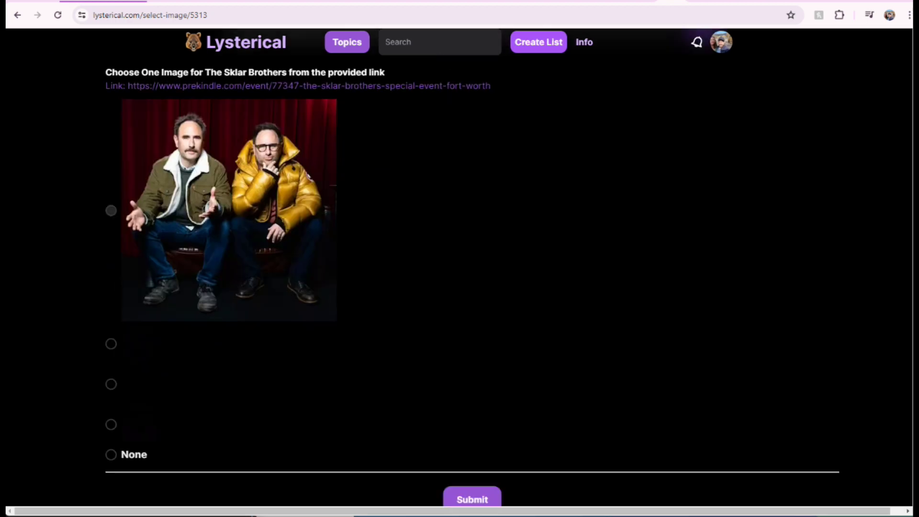
pyautogui.click(111, 190)
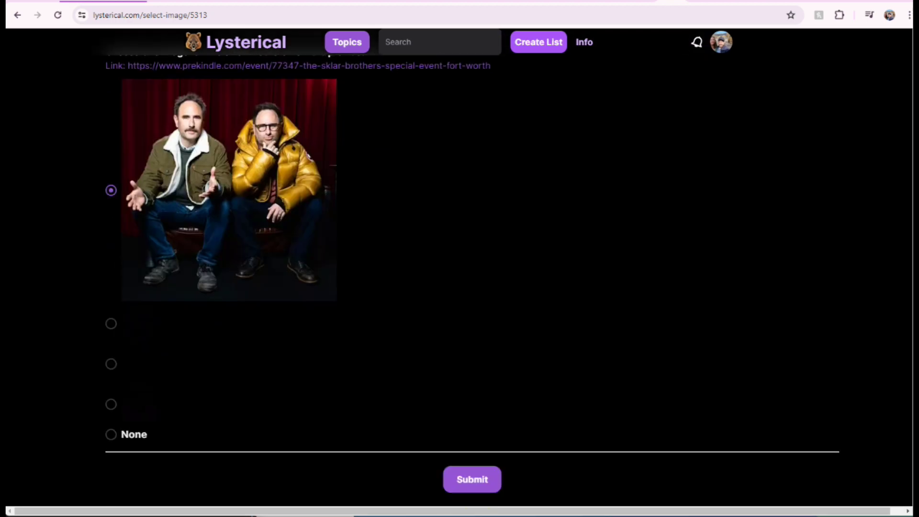
pyautogui.click(472, 479)
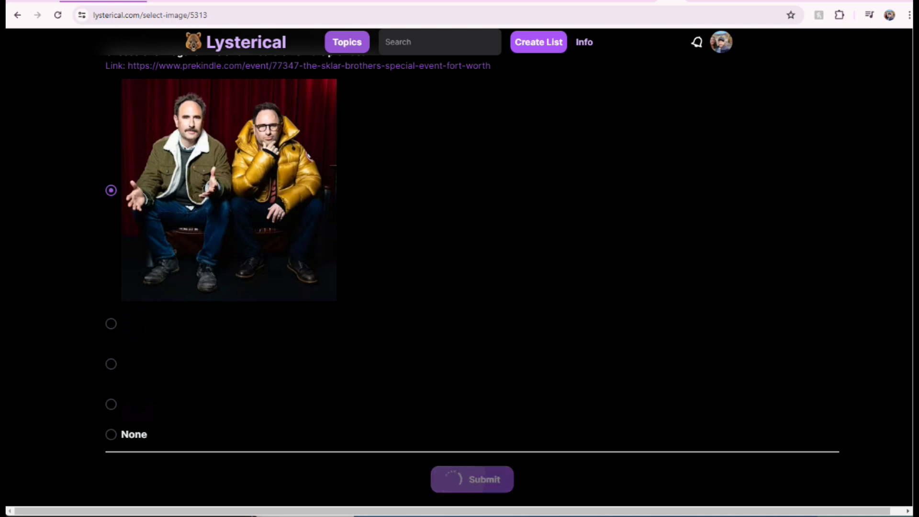
# Check the new Sklar Brothers image in the list and its image origin link.
pyautogui.scroll(-3, 467, 287)
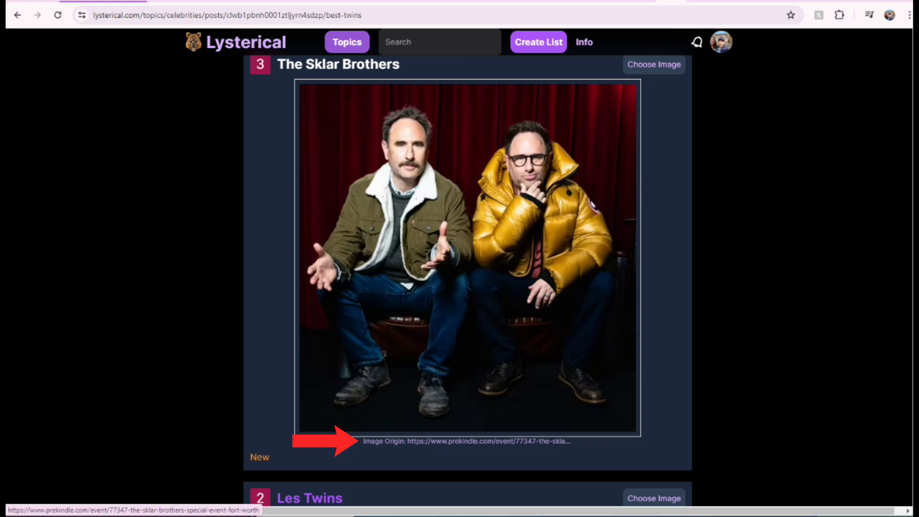
pyautogui.scroll(3, 467, 287)
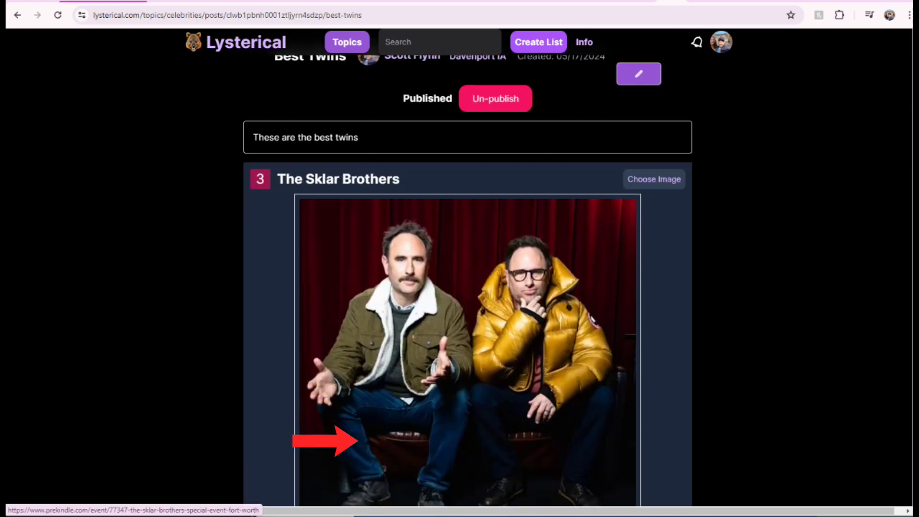
pyautogui.scroll(-3, 467, 287)
pyautogui.click(364, 441)
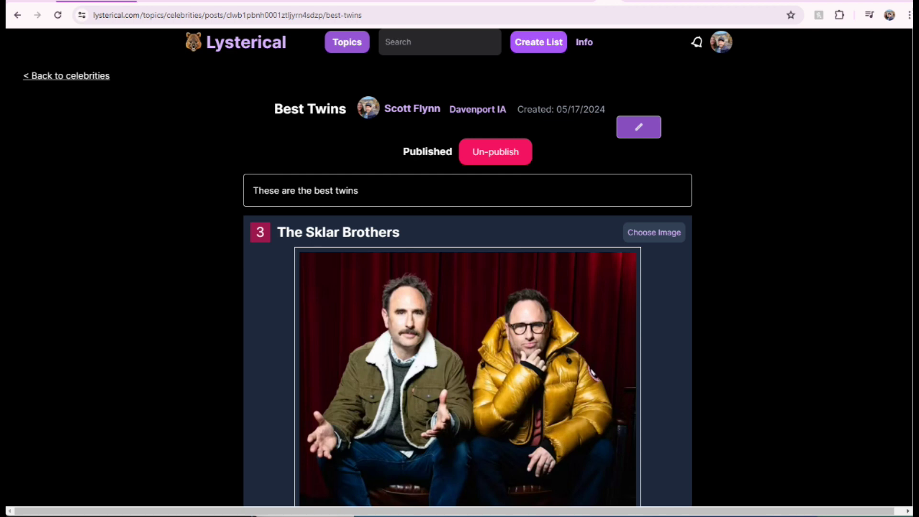
# Open the Best Twins list for editing and rename item 1 as Mary-Kate & Ashley Olsen.
pyautogui.click(638, 127)
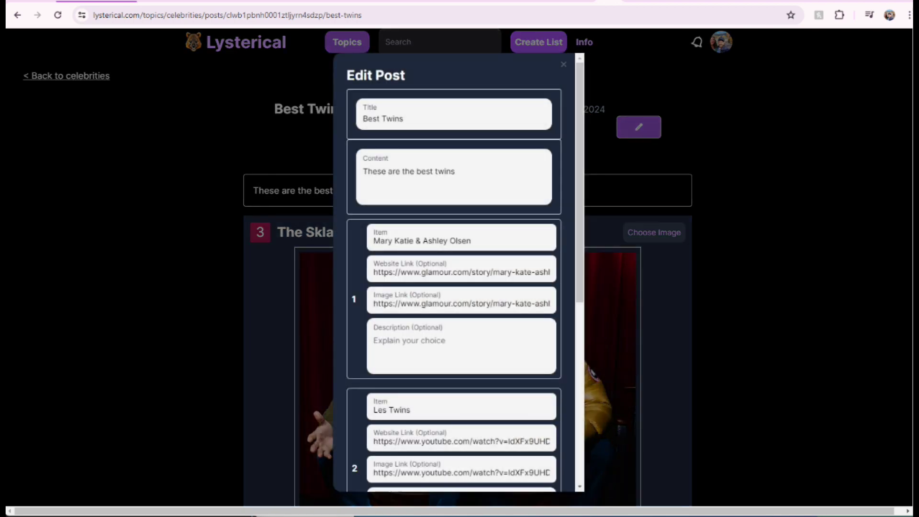
pyautogui.scroll(-7, 460, 273)
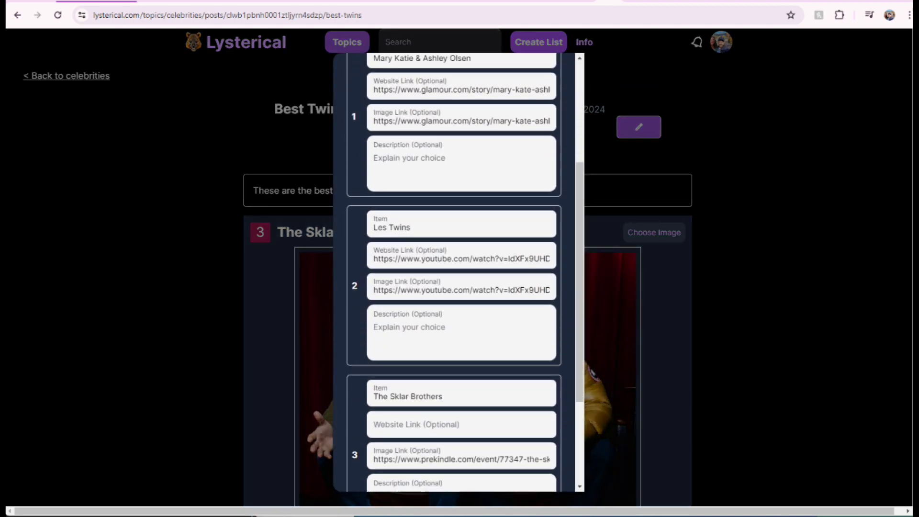
pyautogui.scroll(5, 459, 272)
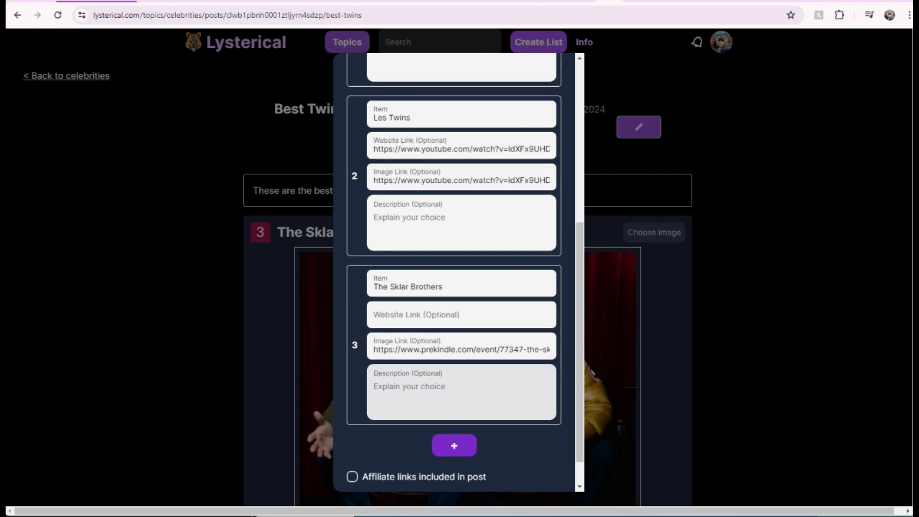
pyautogui.scroll(2, 460, 273)
pyautogui.click(414, 241)
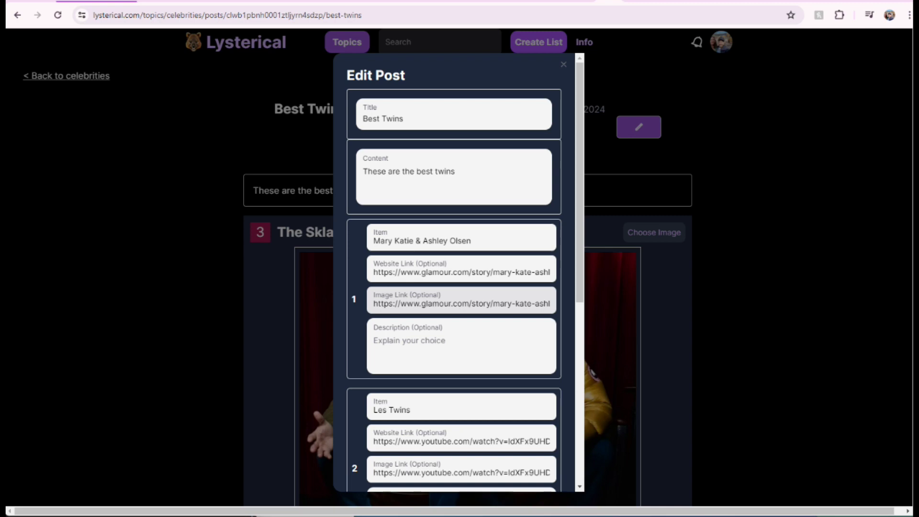
pyautogui.press('BackSpace')
pyautogui.press('BackSpace')
pyautogui.write('e')
pyautogui.click(394, 240)
pyautogui.press('BackSpace')
pyautogui.write('-')
# Review the remaining items in the edit form and submit the edited list.
pyautogui.scroll(-1, 459, 299)
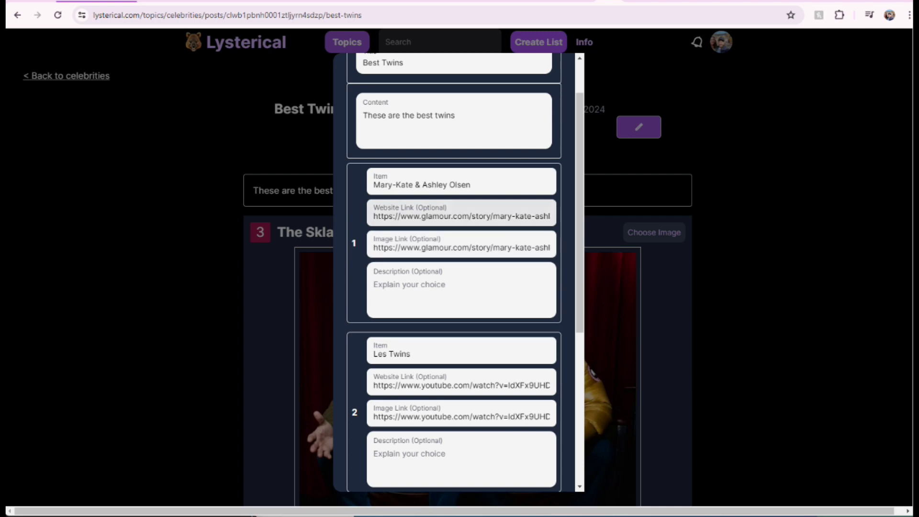
pyautogui.scroll(-6, 459, 213)
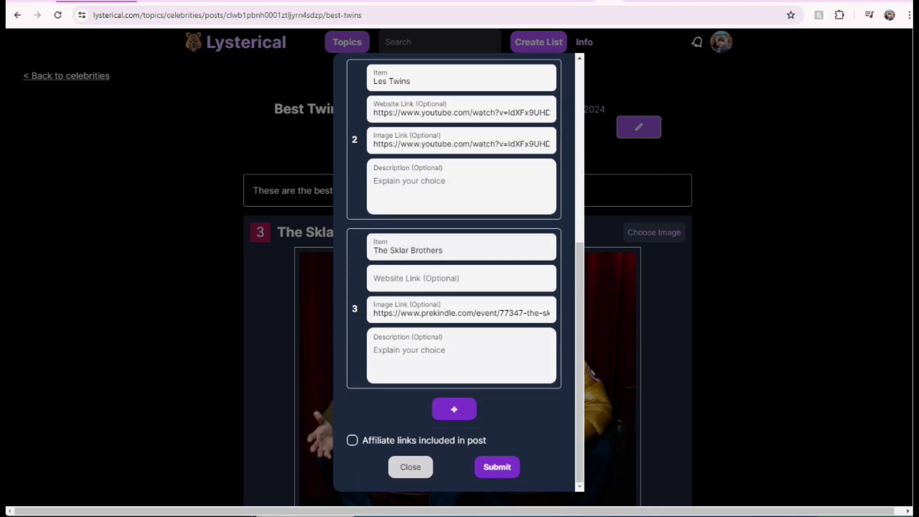
pyautogui.click(496, 466)
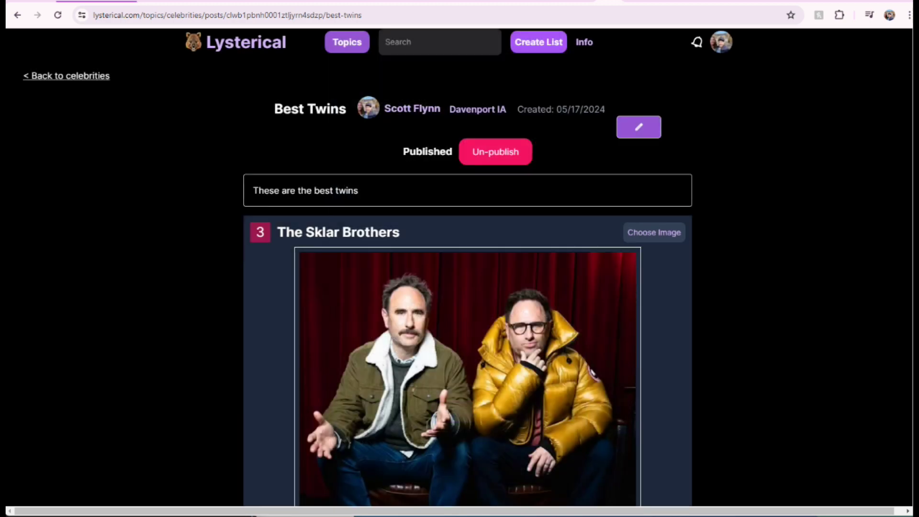
# Check the name of item 1 in the list, open its Glamour link and return to the list.
pyautogui.scroll(-10, 467, 268)
pyautogui.scroll(-5, 364, 266)
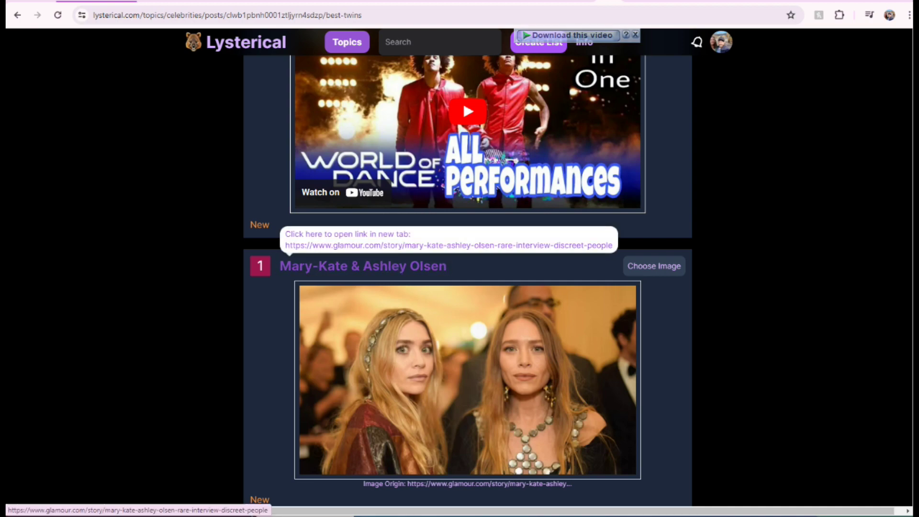
pyautogui.click(428, 266)
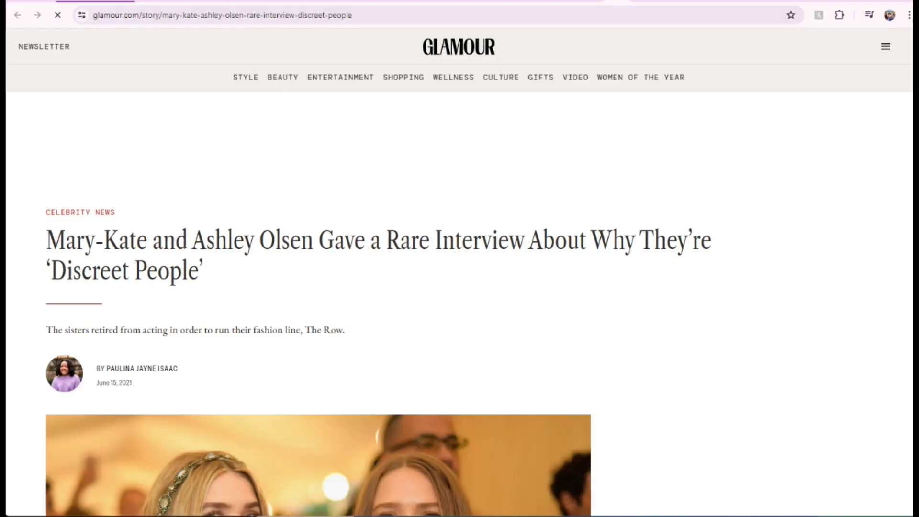
pyautogui.hotkey('alt', 'Left')
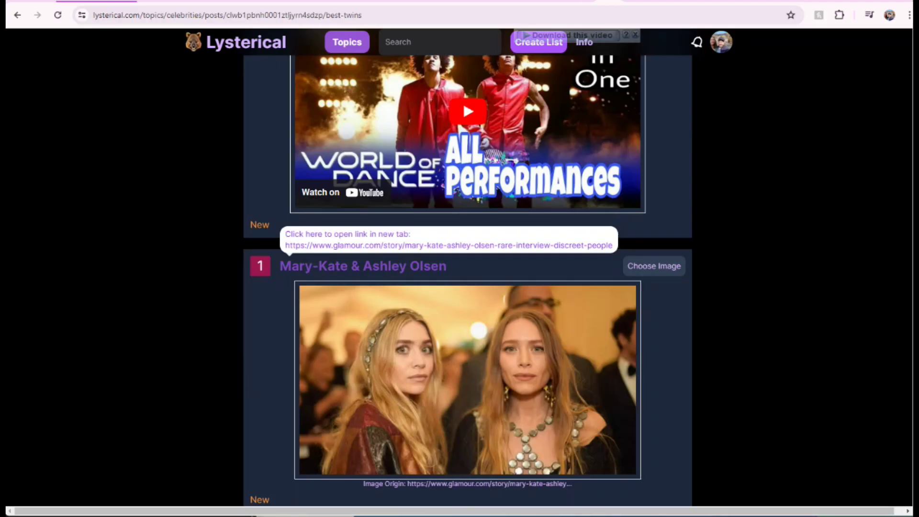
pyautogui.scroll(-2, 428, 266)
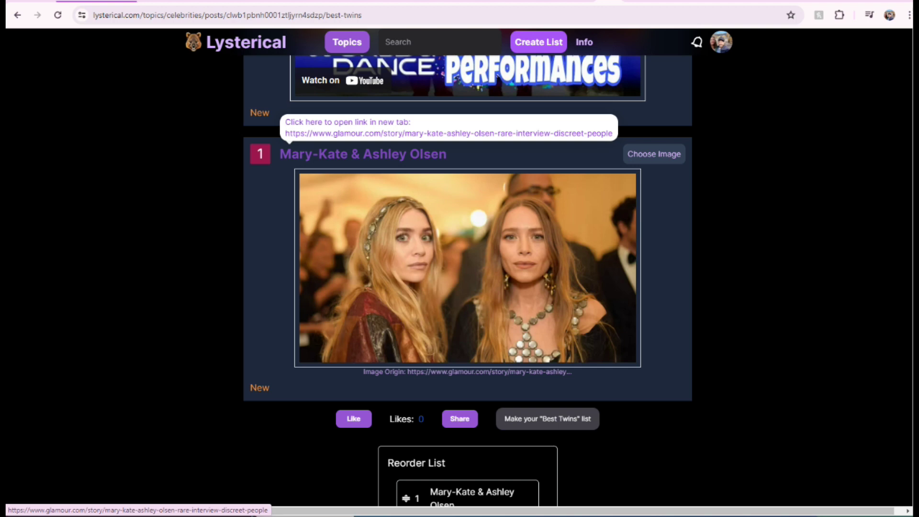
pyautogui.scroll(10, 468, 267)
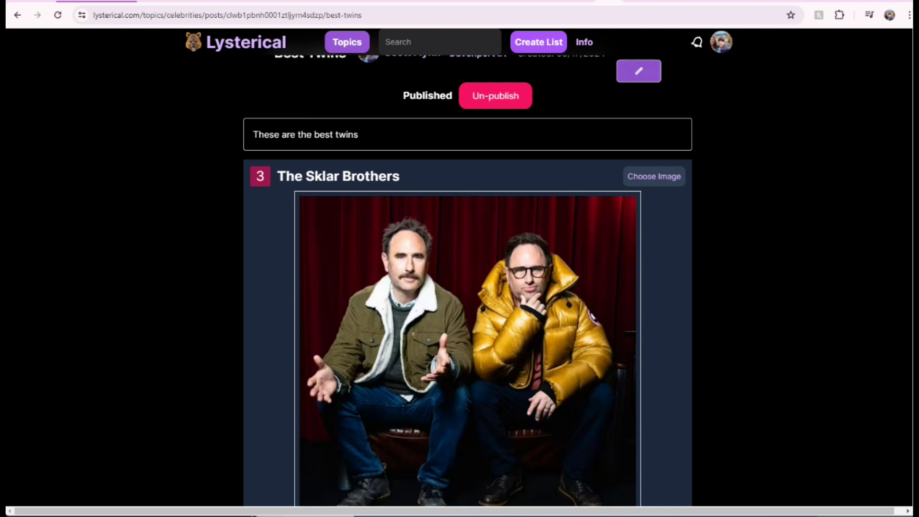
# Open the edit form again, close it and look through the list down to the reorder section.
pyautogui.click(639, 71)
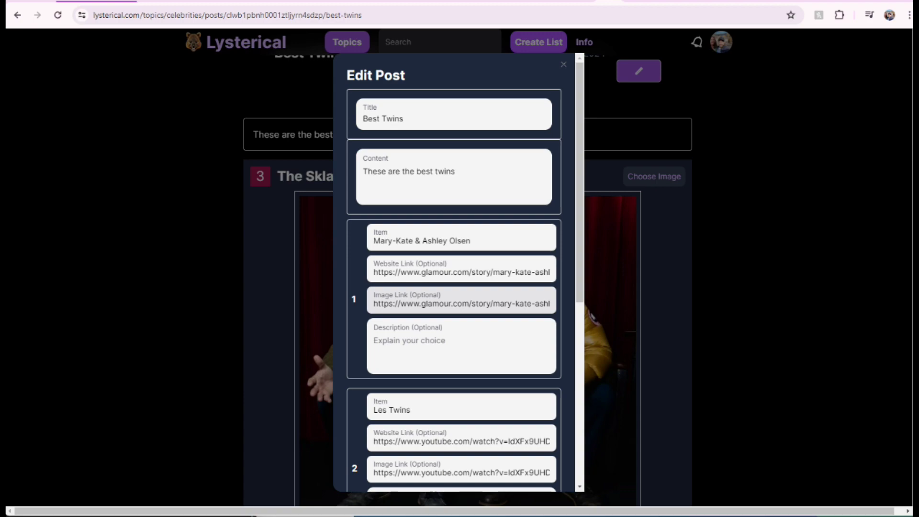
pyautogui.click(563, 64)
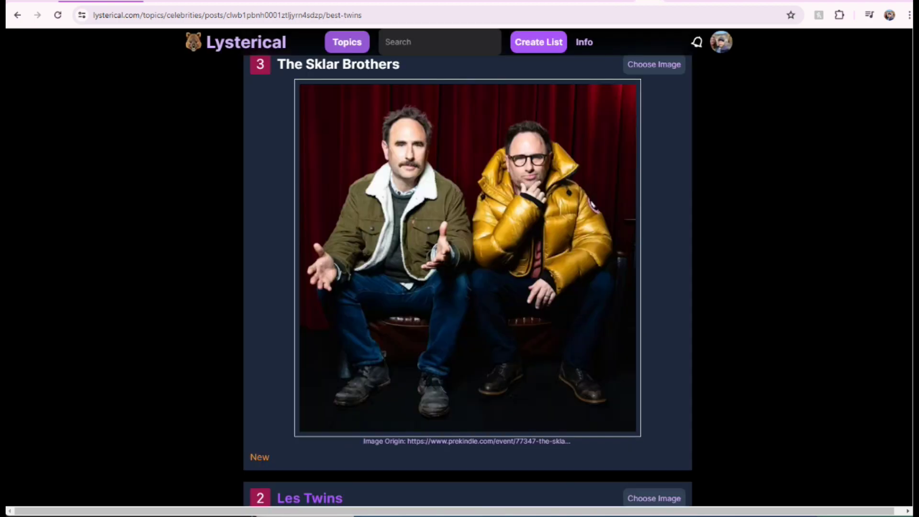
pyautogui.scroll(-20, 467, 282)
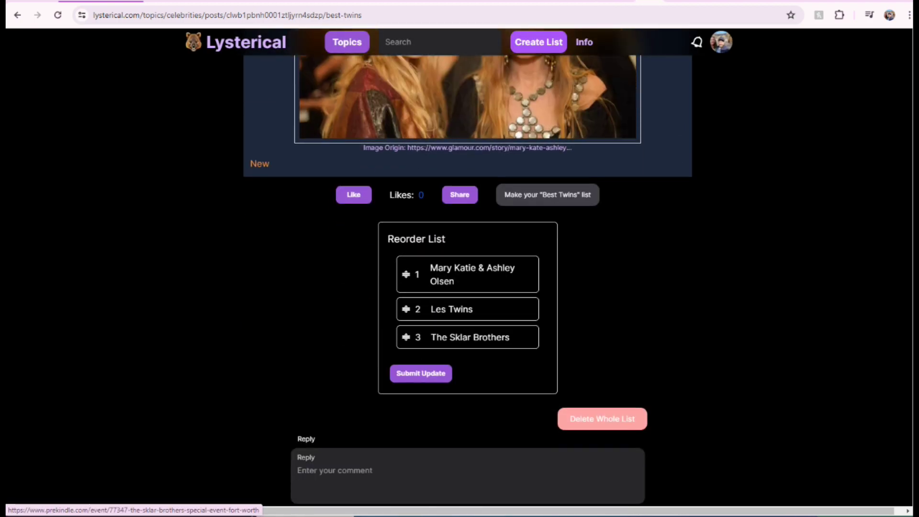
pyautogui.scroll(20, 467, 268)
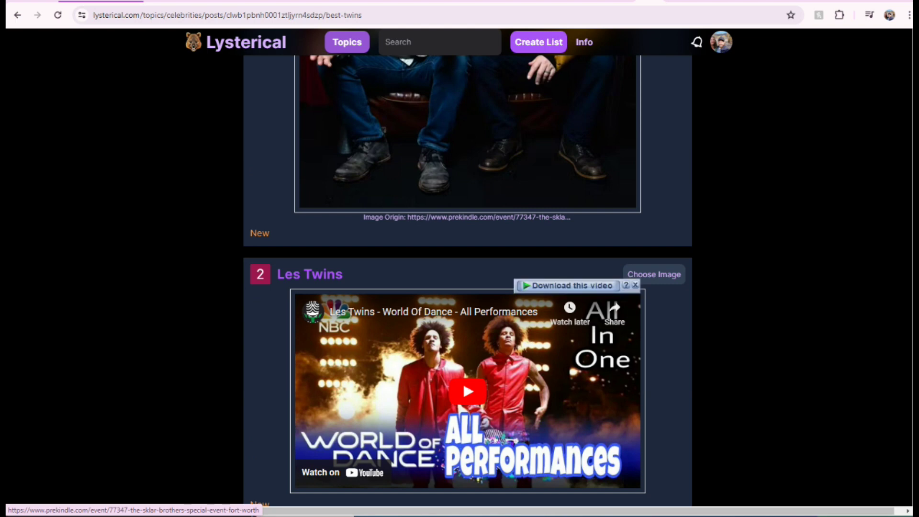